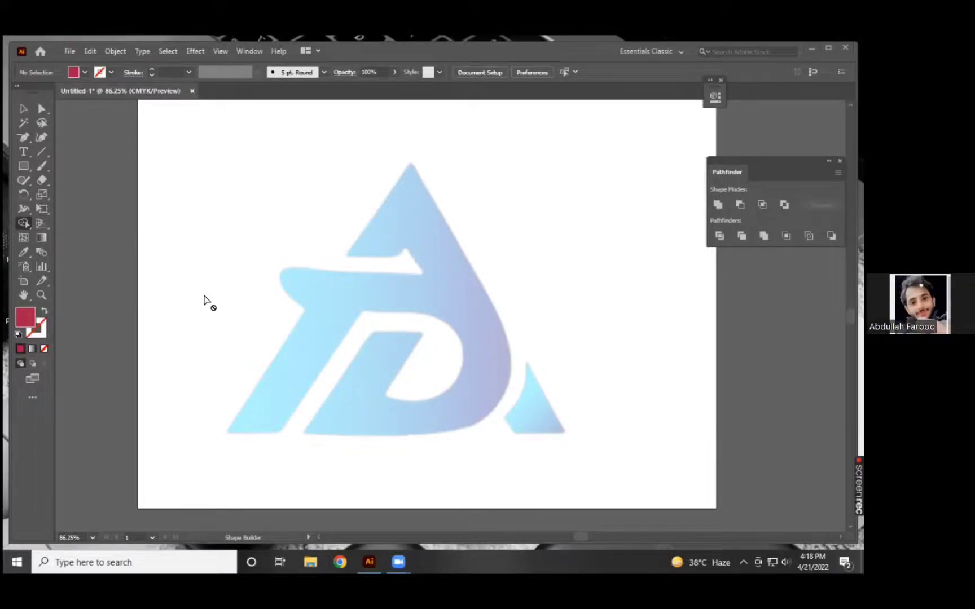
# Open the Shape Builder tool options, move the dialog off the middle of the artboard, and enable Gap Detection.
pyautogui.doubleClick(20, 223)
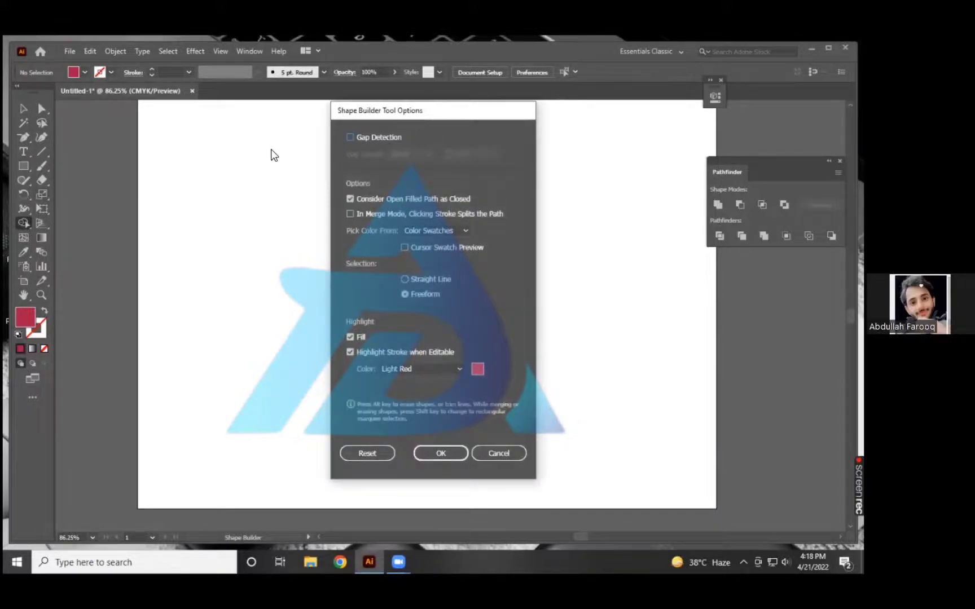
pyautogui.moveTo(360, 111); pyautogui.dragTo(293, 138)
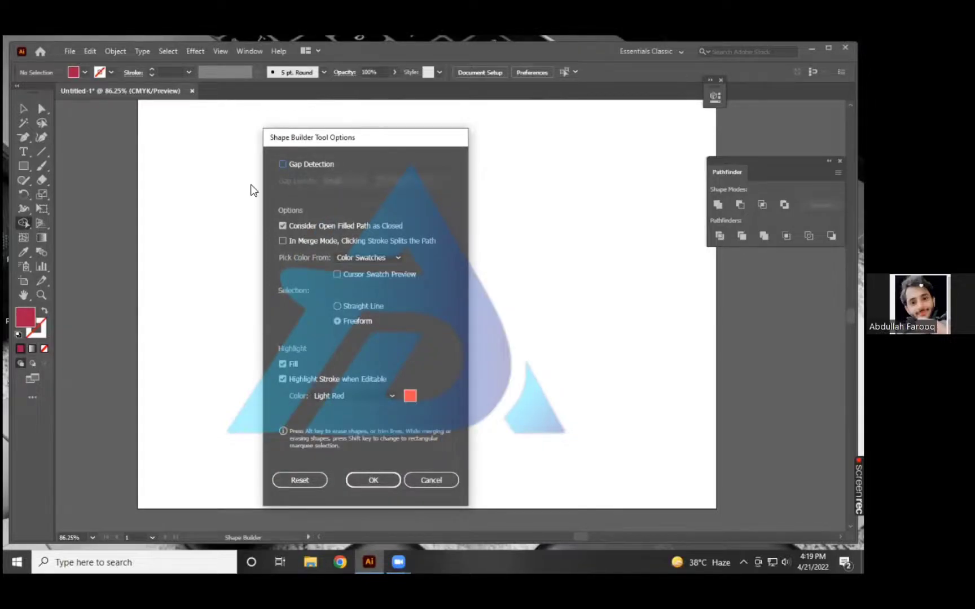
pyautogui.moveTo(327, 137); pyautogui.dragTo(504, 117)
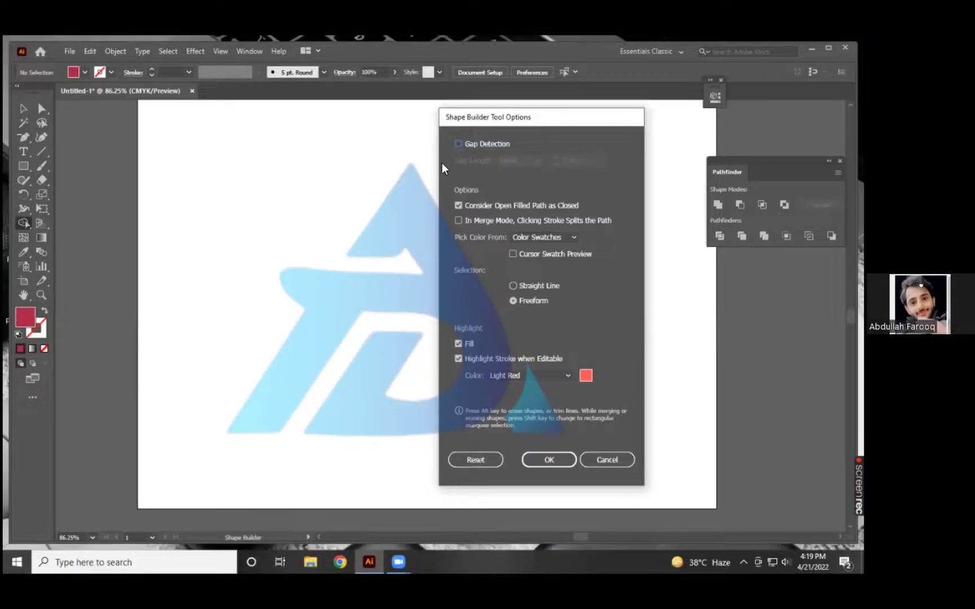
pyautogui.click(477, 145)
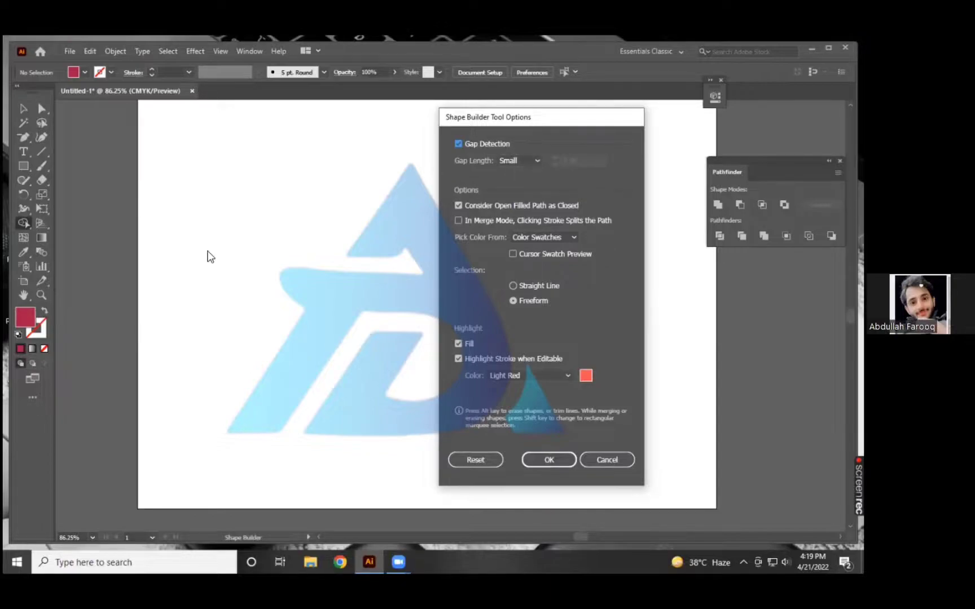
# Set the gap length to Custom with a value of 72 pt.
pyautogui.click(535, 159)
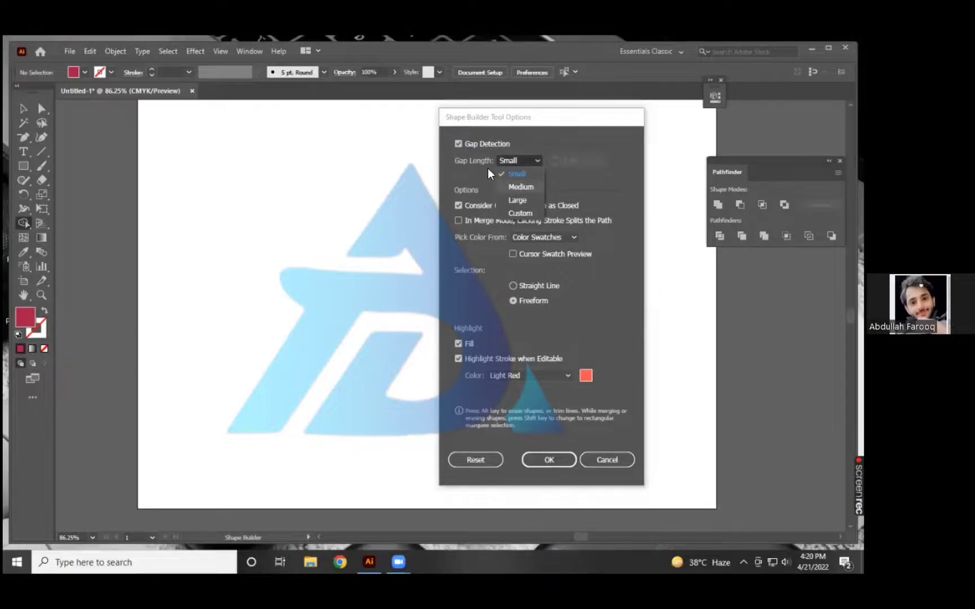
pyautogui.click(505, 213)
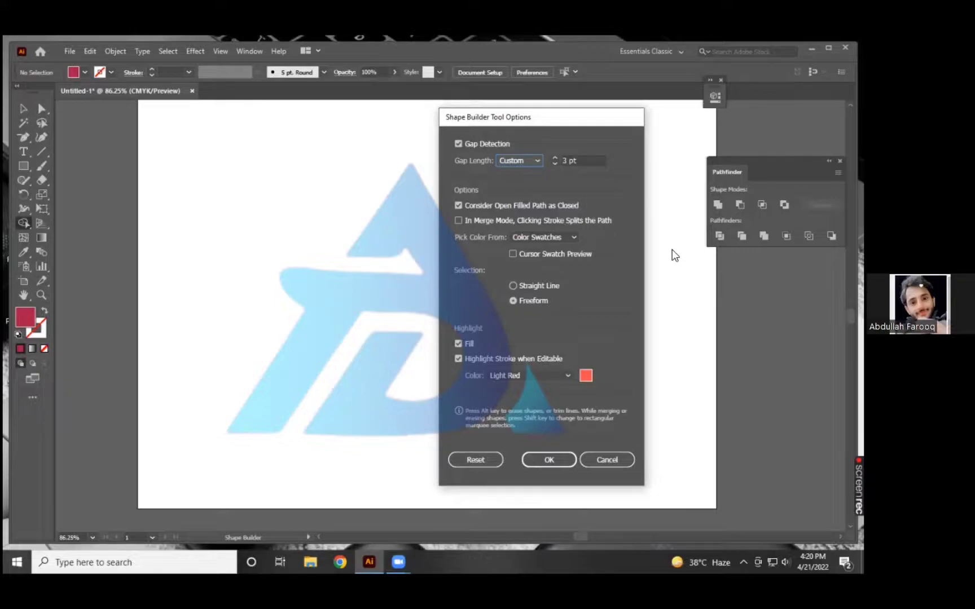
pyautogui.click(555, 165)
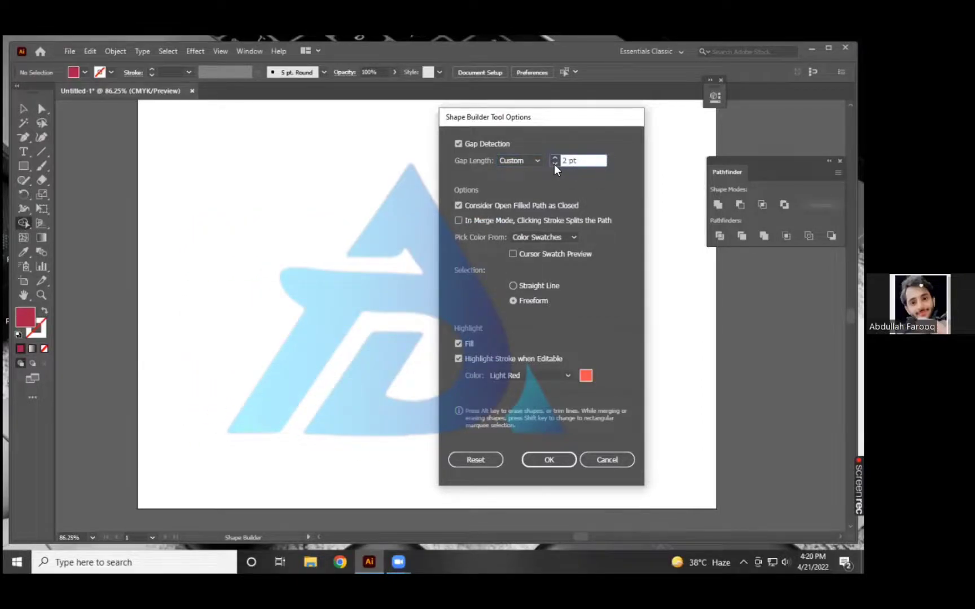
pyautogui.click(556, 163)
pyautogui.press('Up')
pyautogui.moveTo(341, 175); pyautogui.dragTo(563, 175)
pyautogui.write('121')
# Switch the color source to Artwork and back to Color Swatches, and enable Cursor Swatch Preview.
pyautogui.click(539, 233)
pyautogui.click(535, 247)
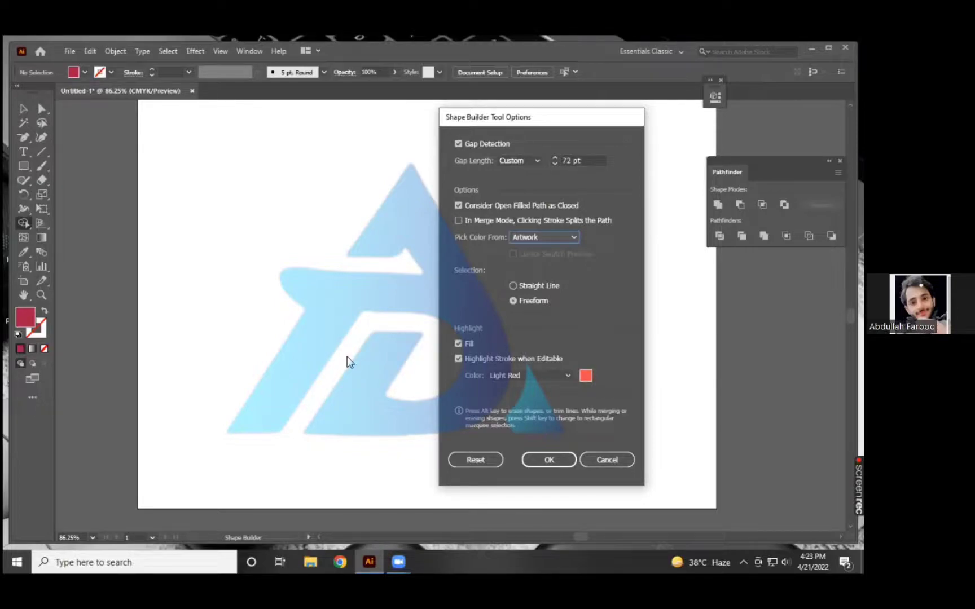
pyautogui.click(544, 237)
pyautogui.click(540, 255)
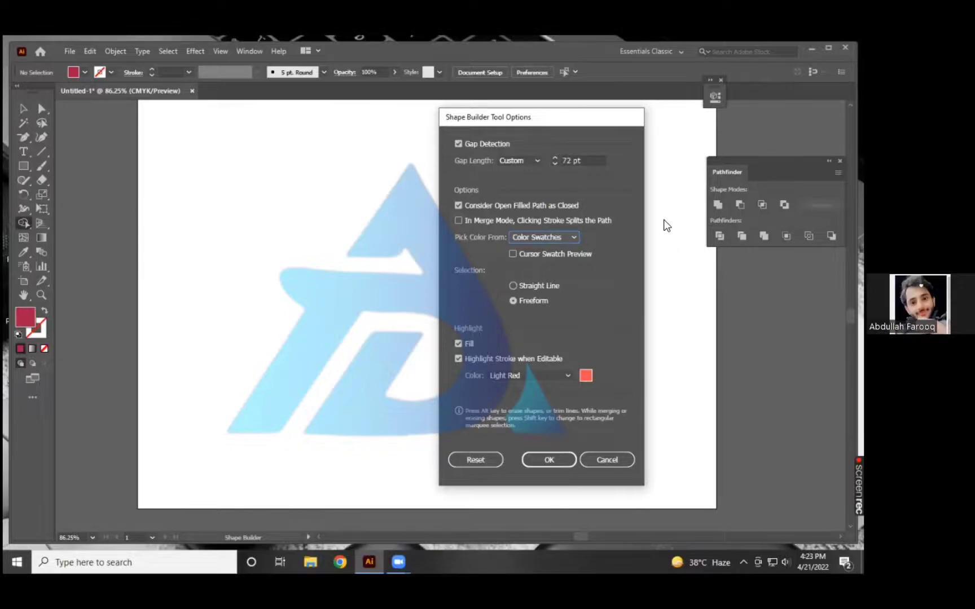
pyautogui.click(511, 254)
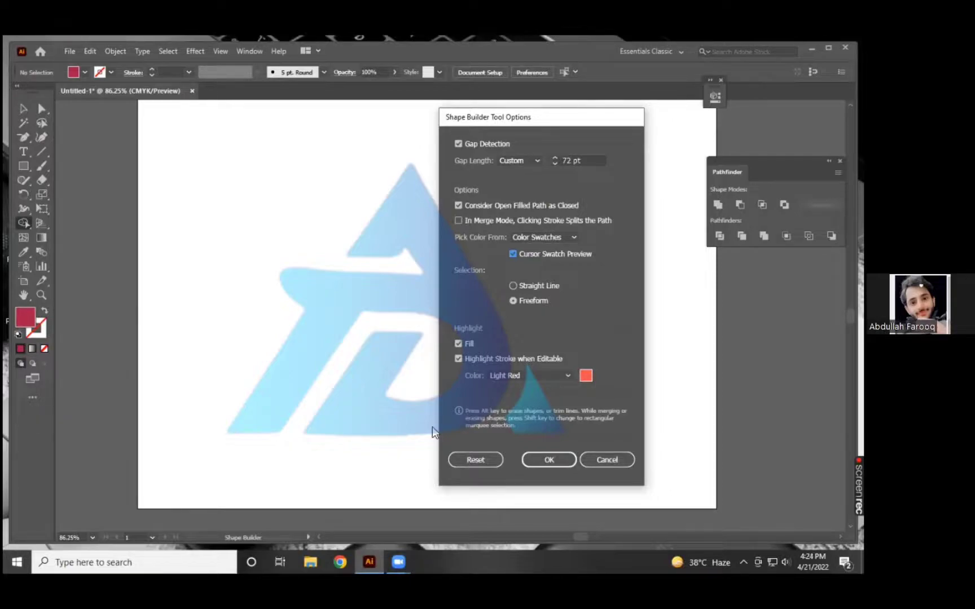
# Try Artwork as the color source and Straight Line as the selection mode, restoring Color Swatches and Freeform.
pyautogui.click(550, 236)
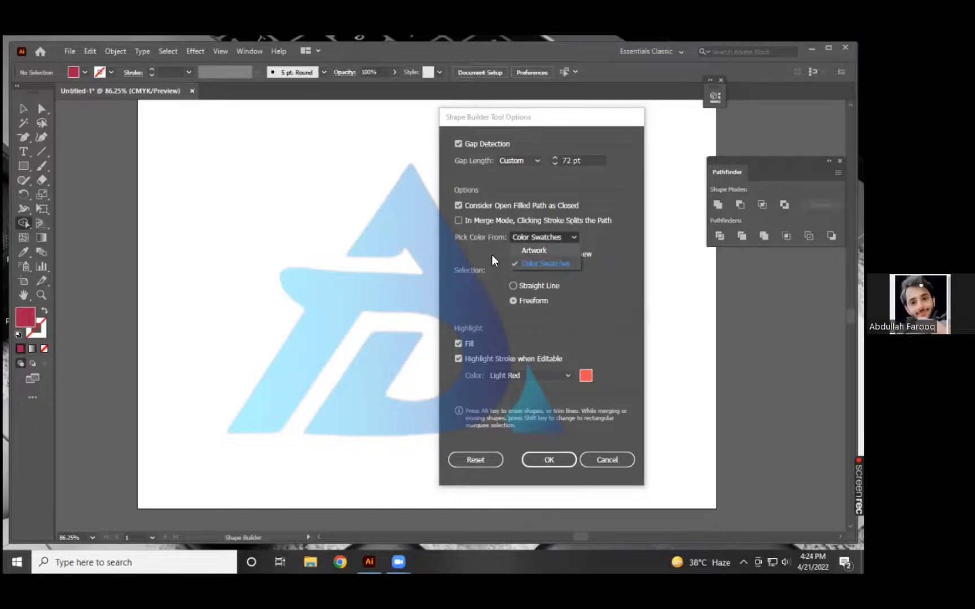
pyautogui.click(535, 251)
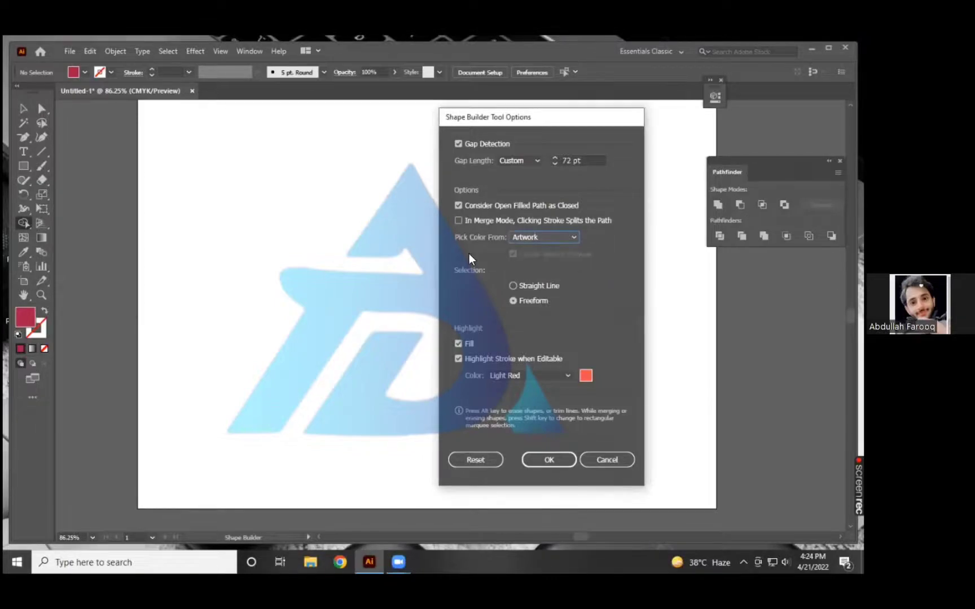
pyautogui.click(523, 238)
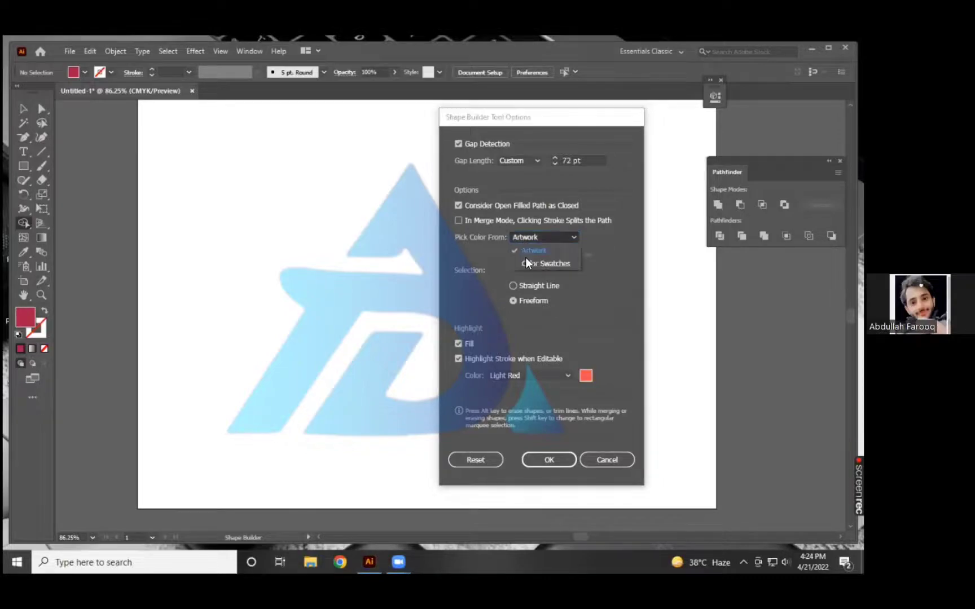
pyautogui.click(526, 257)
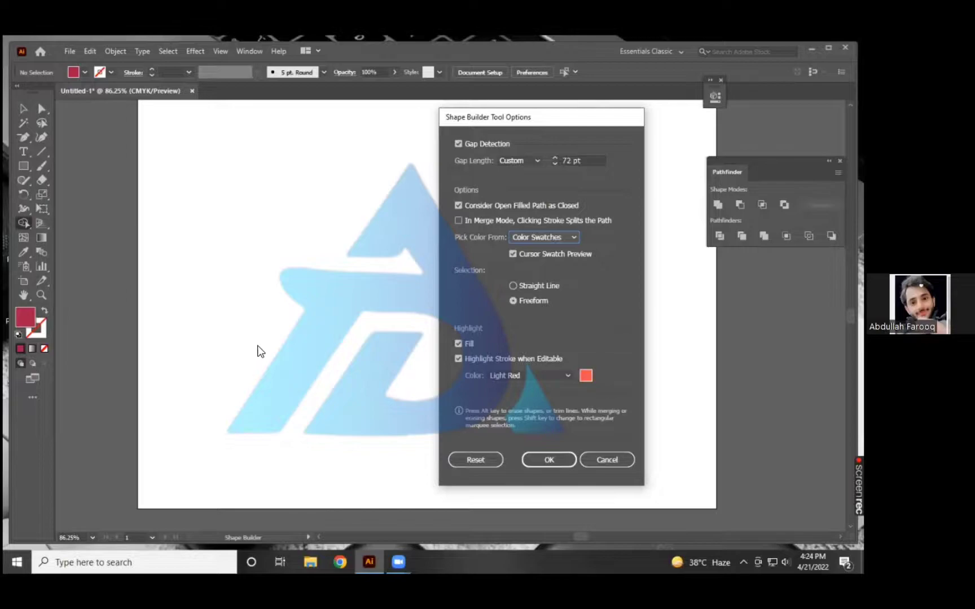
pyautogui.click(514, 285)
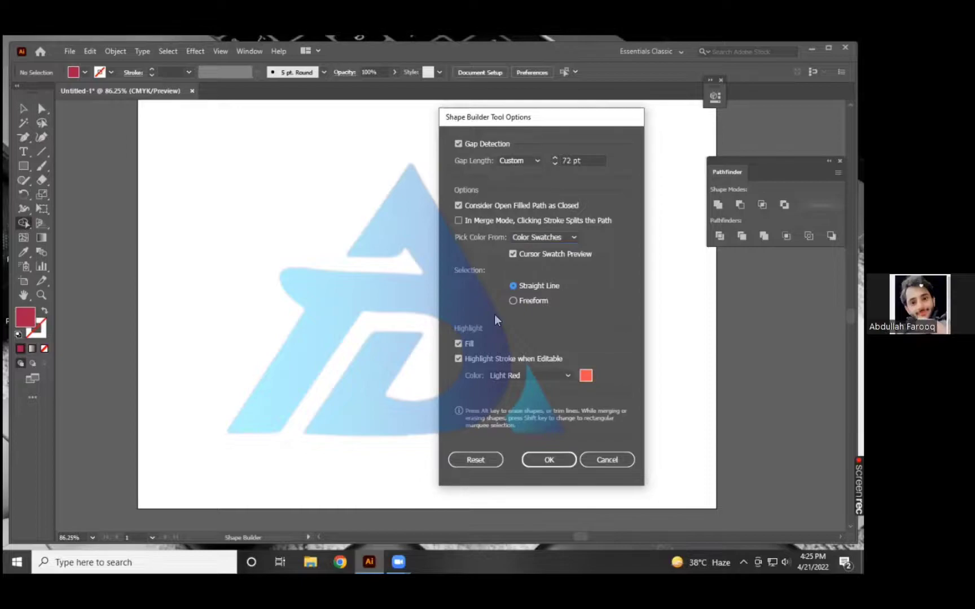
pyautogui.click(513, 301)
# Set the Shape Builder highlight color to a custom pure blue (RGB 0, 0, 255).
pyautogui.click(529, 376)
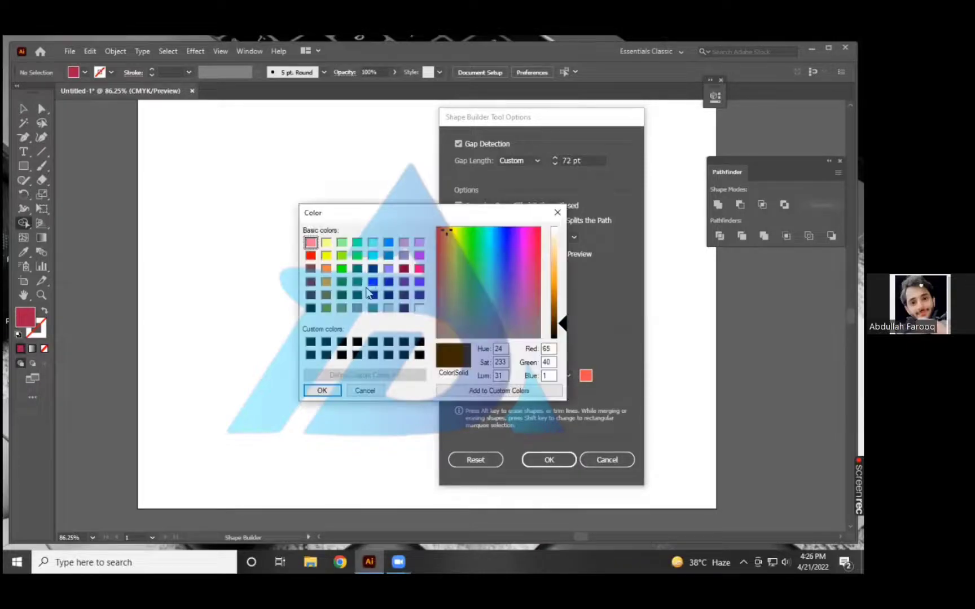
pyautogui.click(371, 283)
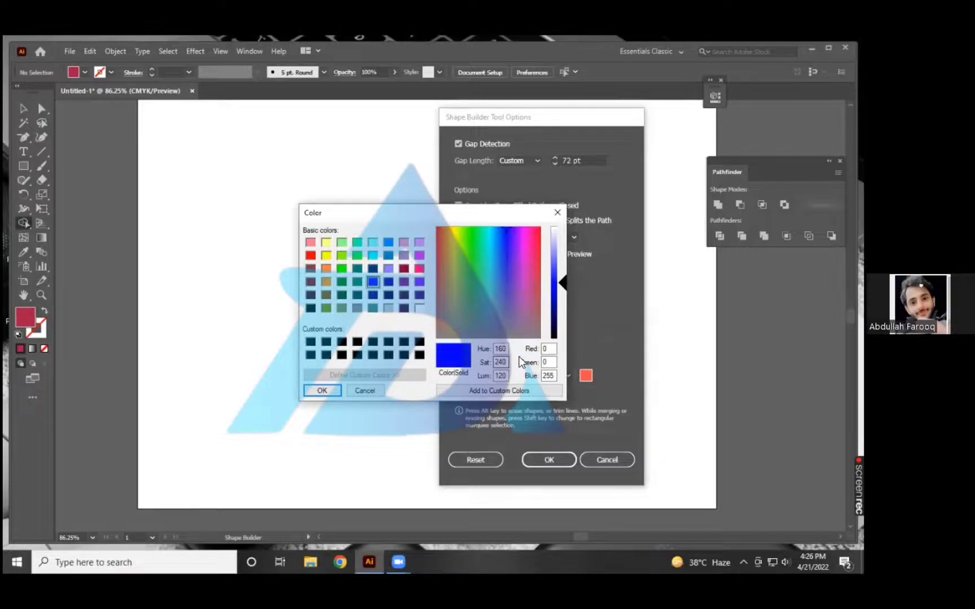
pyautogui.click(333, 393)
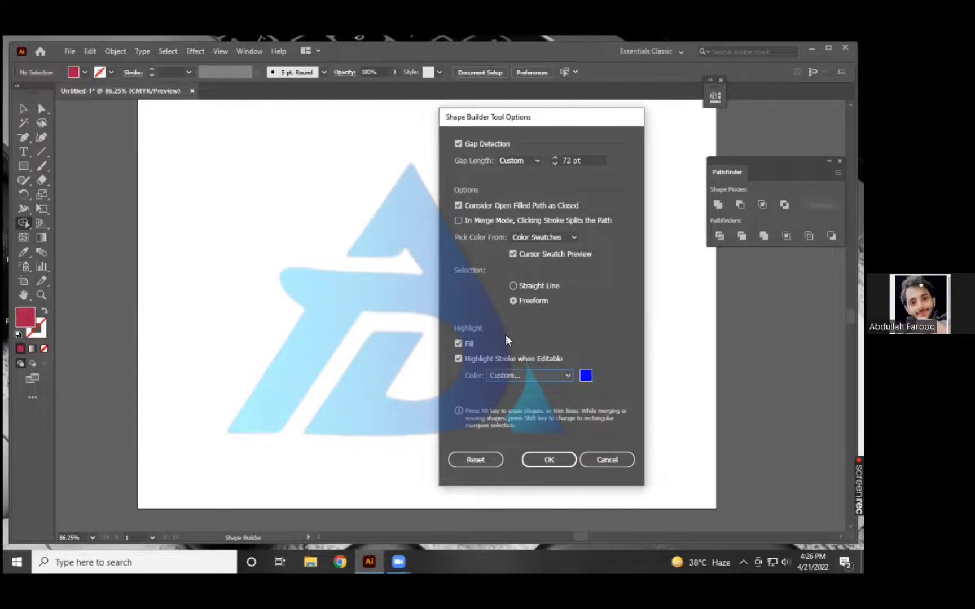
# Change the custom highlight color to a medium blue with RGB 0, 128, 192.
pyautogui.click(529, 376)
pyautogui.click(586, 377)
pyautogui.click(586, 376)
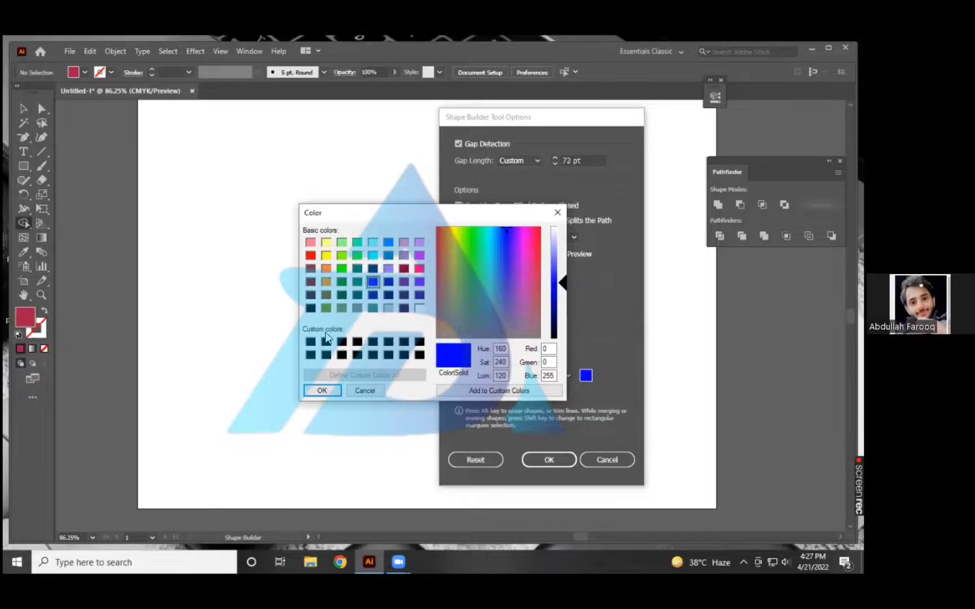
pyautogui.click(342, 255)
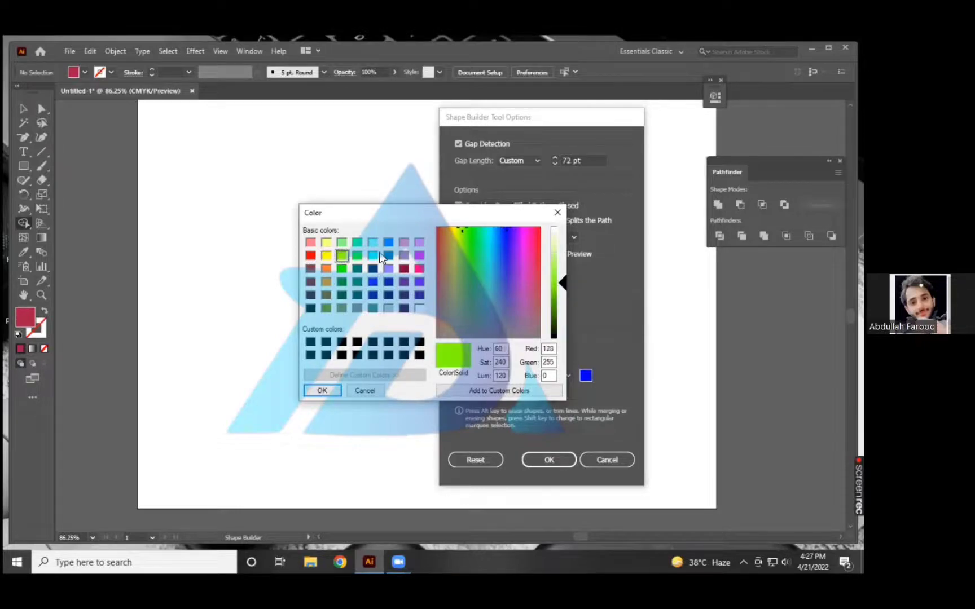
pyautogui.click(387, 256)
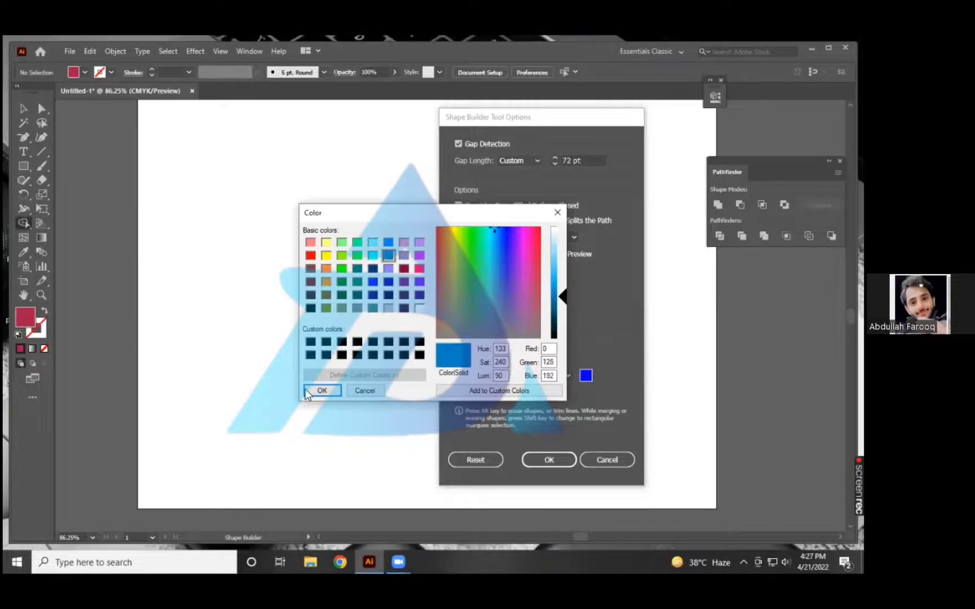
pyautogui.click(323, 391)
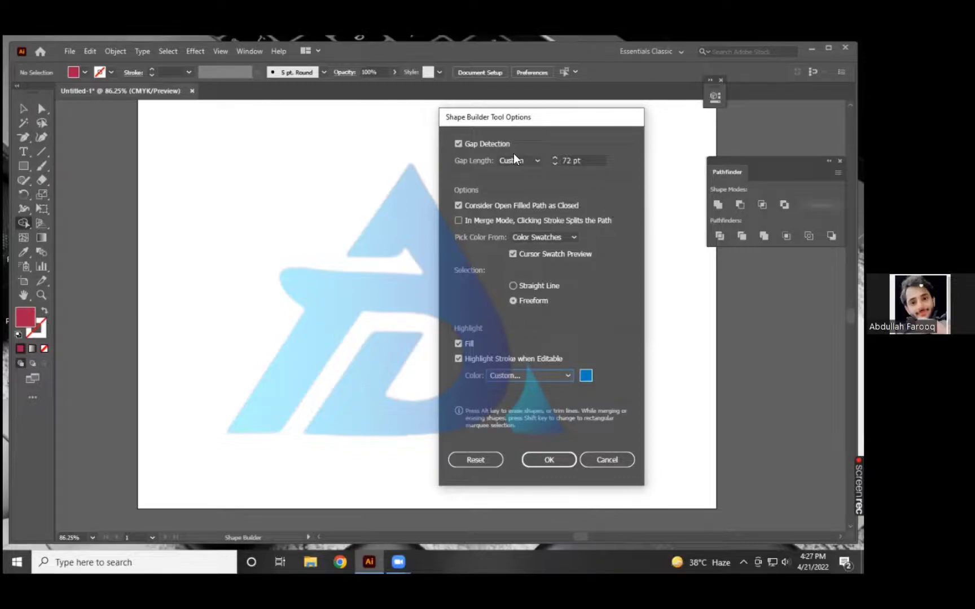
# Reset the Shape Builder tool options to their defaults and close the dialog without applying changes.
pyautogui.click(584, 161)
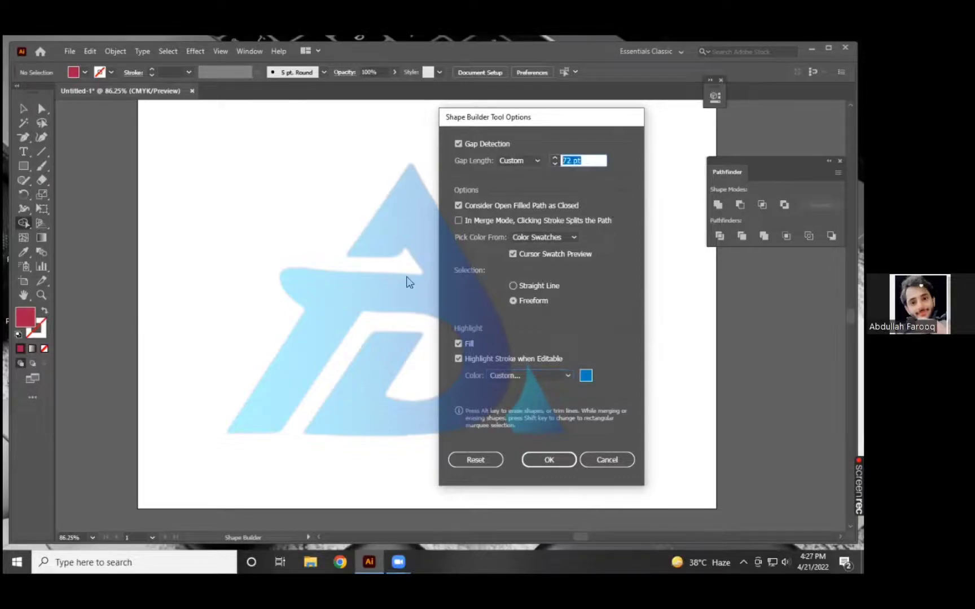
pyautogui.click(480, 457)
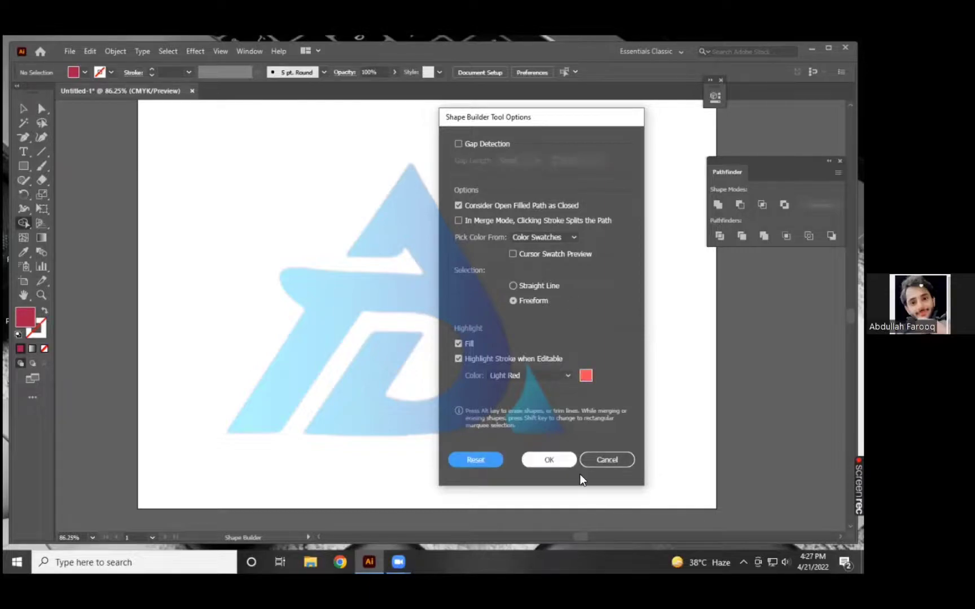
pyautogui.press('Escape')
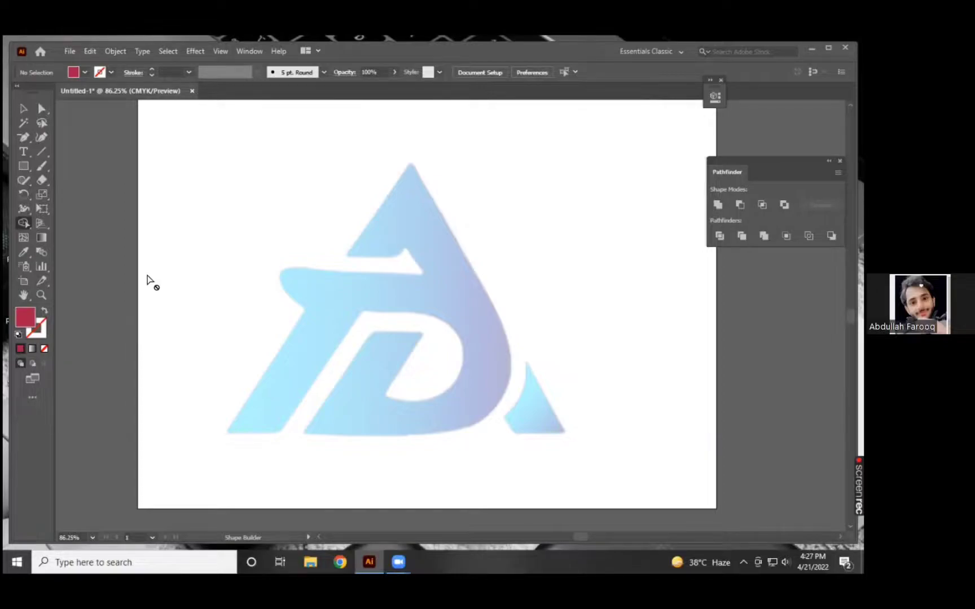
# Draw a crimson circle about 177 pt in diameter with the Ellipse tool in the artboard's upper-left area, and deselect it.
pyautogui.click(23, 165)
pyautogui.click(77, 194)
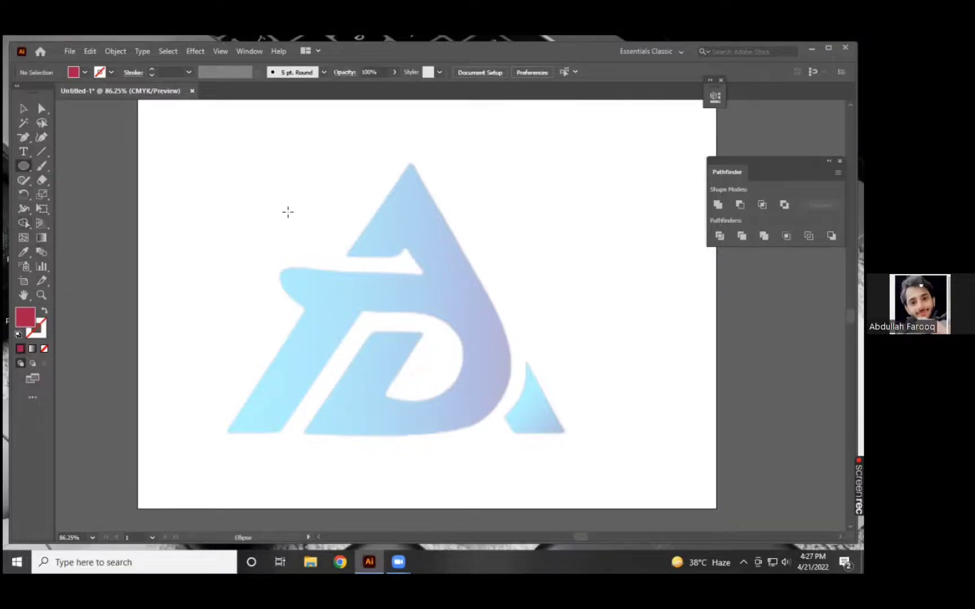
pyautogui.moveTo(302, 215); pyautogui.dragTo(377, 267)
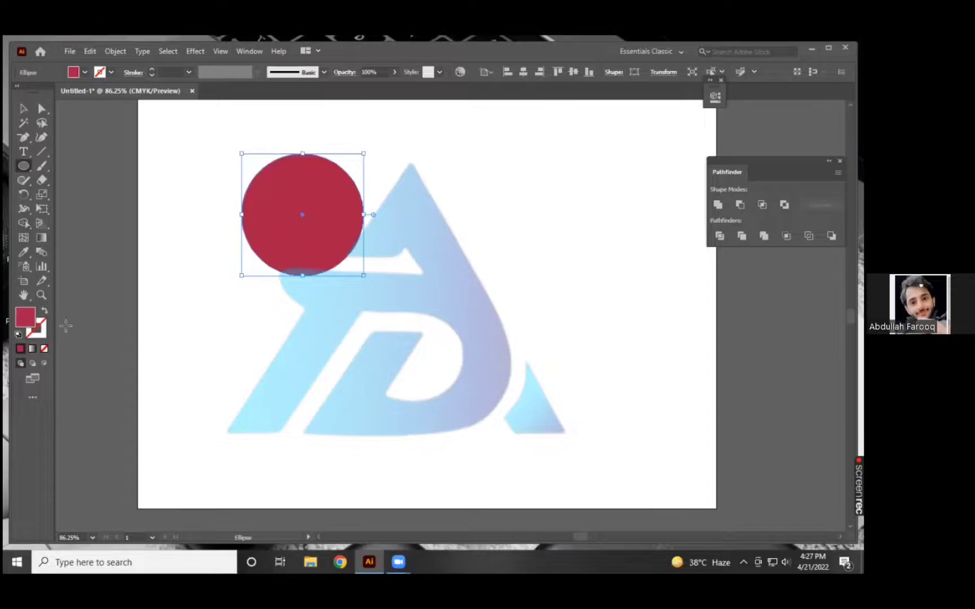
pyautogui.click(495, 327)
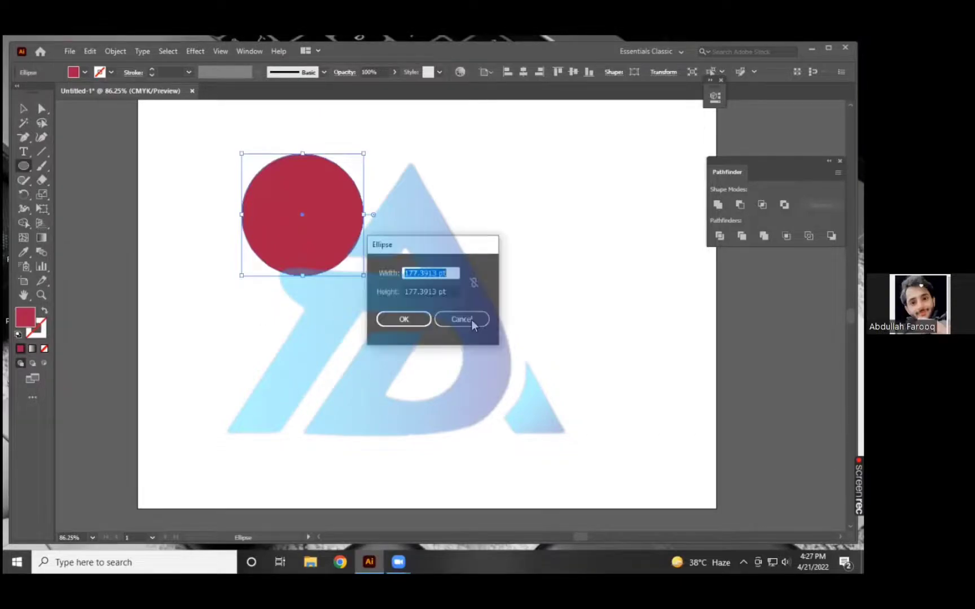
pyautogui.press('Escape')
pyautogui.click(23, 109)
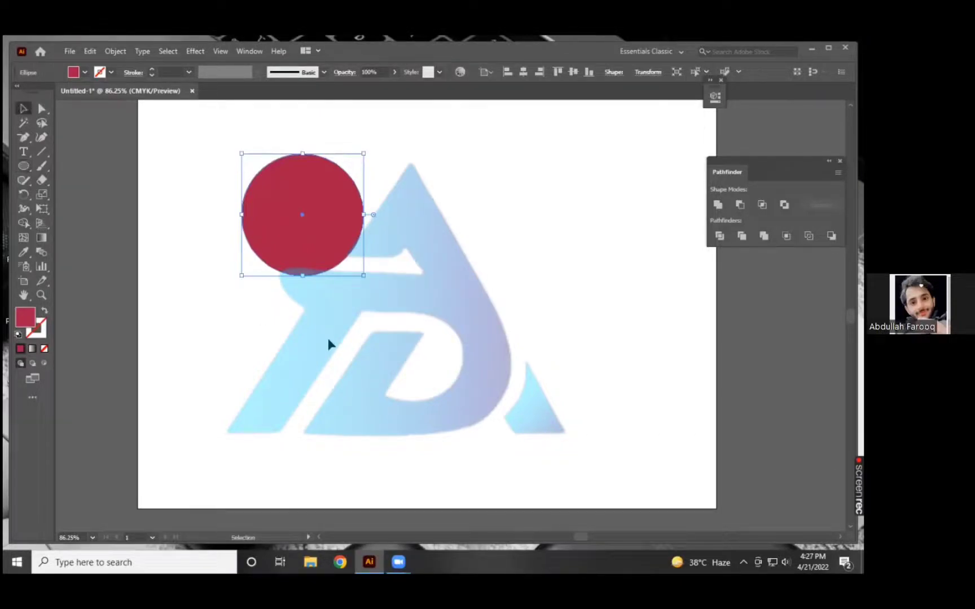
pyautogui.click(274, 305)
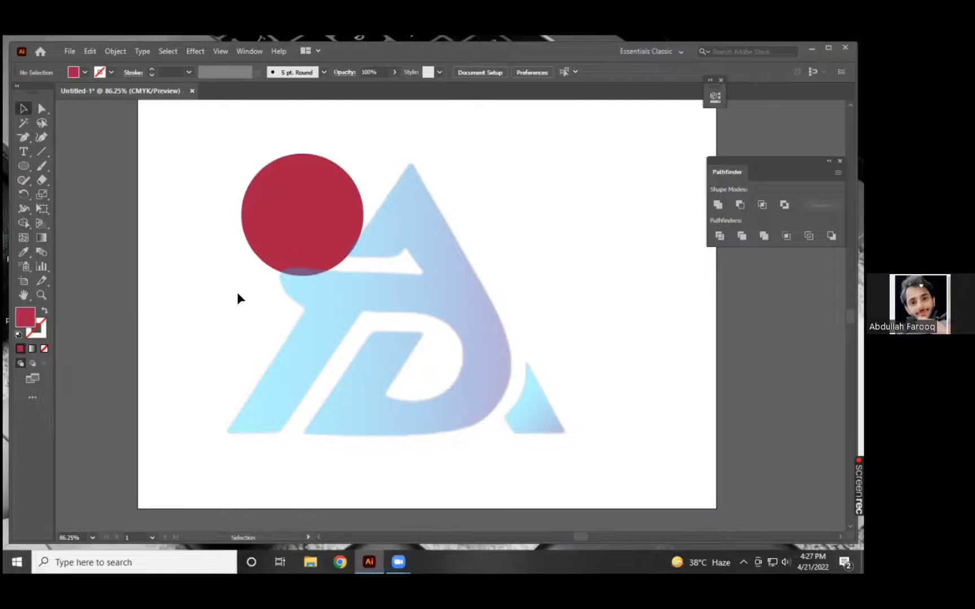
# Move the crimson circle down and to the right, close to the artboard's centre.
pyautogui.click(294, 238)
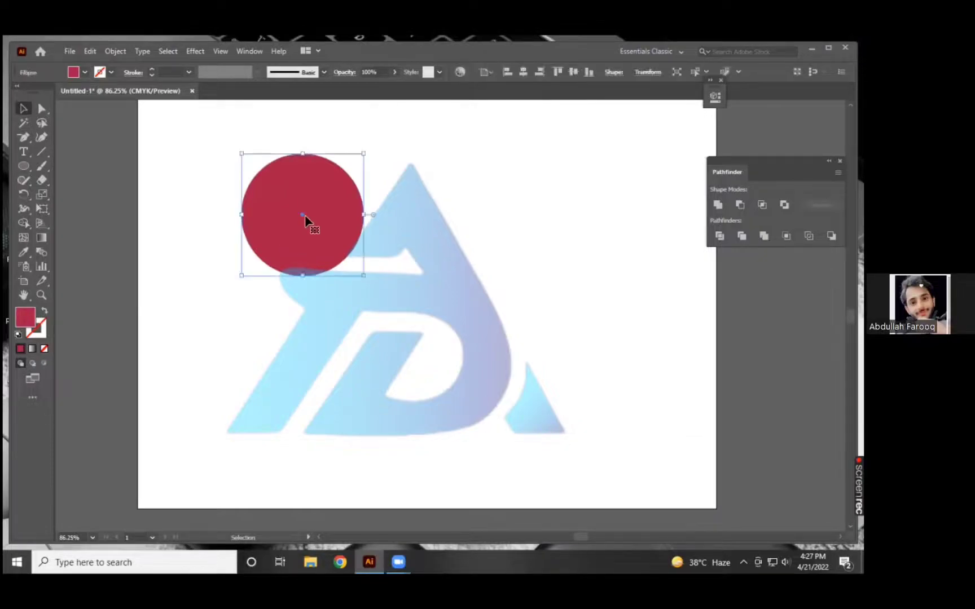
pyautogui.moveTo(389, 337); pyautogui.dragTo(393, 345)
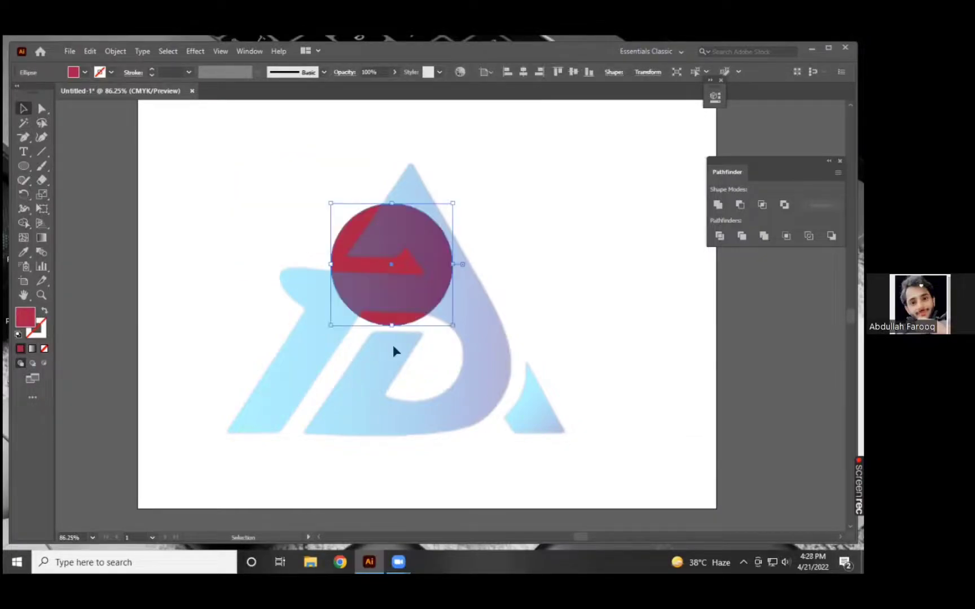
pyautogui.scroll(2, 398, 339)
pyautogui.scroll(1, 356, 326)
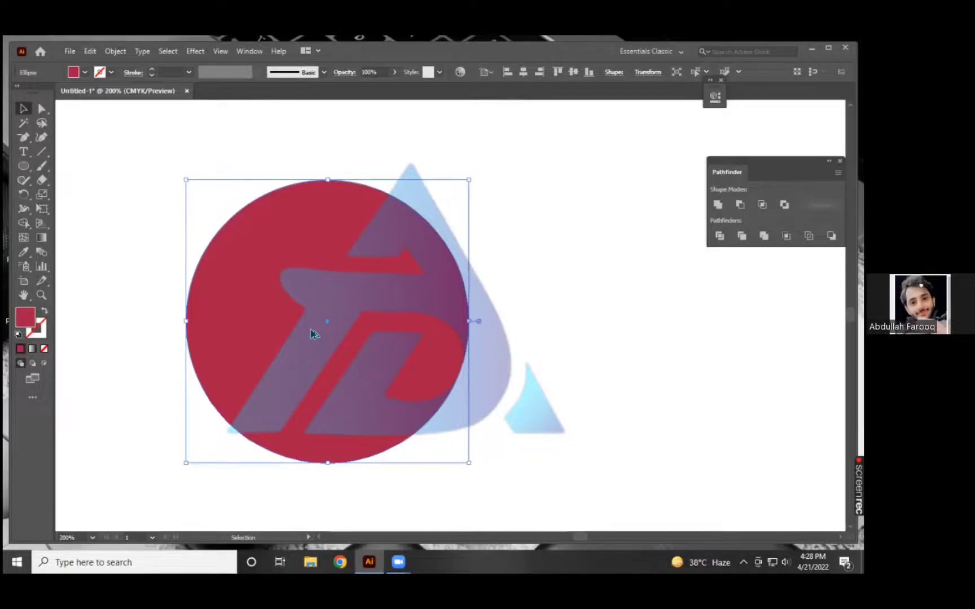
pyautogui.scroll(-3, 322, 324)
pyautogui.scroll(-2, 339, 327)
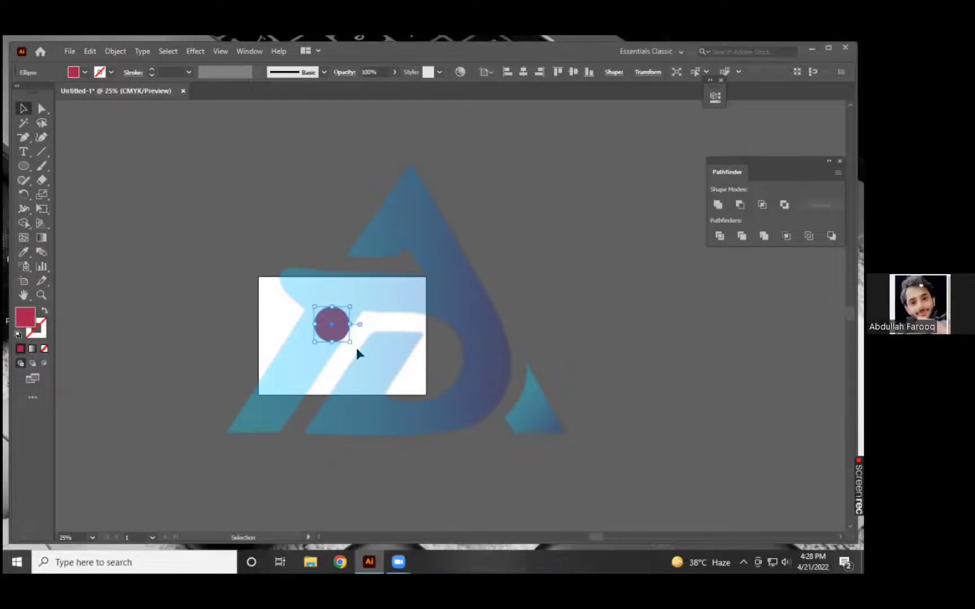
pyautogui.hotkey('ctrl', '0')
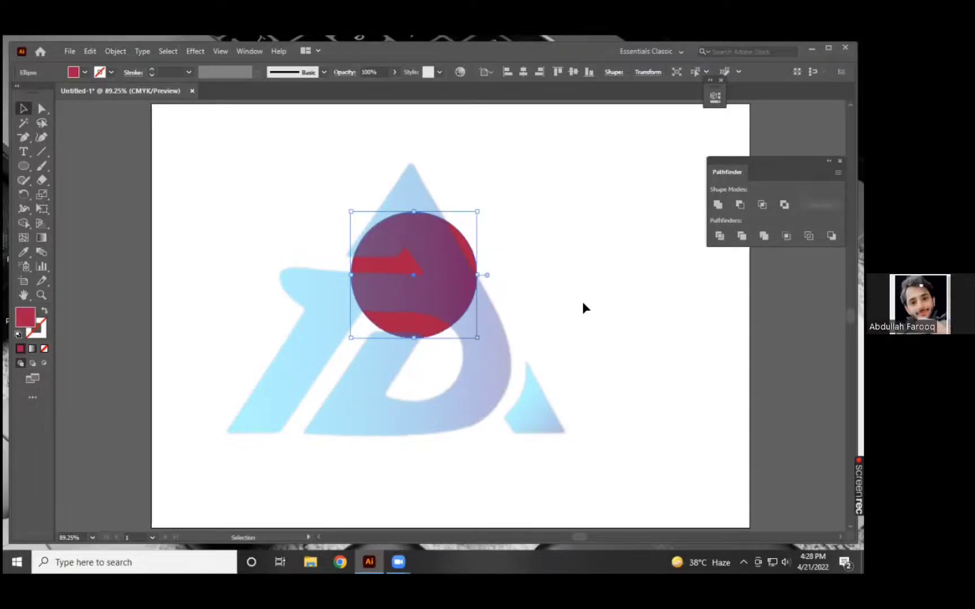
# Duplicate the crimson circle and place the copy over the original, offset slightly to the right, and deselect it.
pyautogui.press('a')
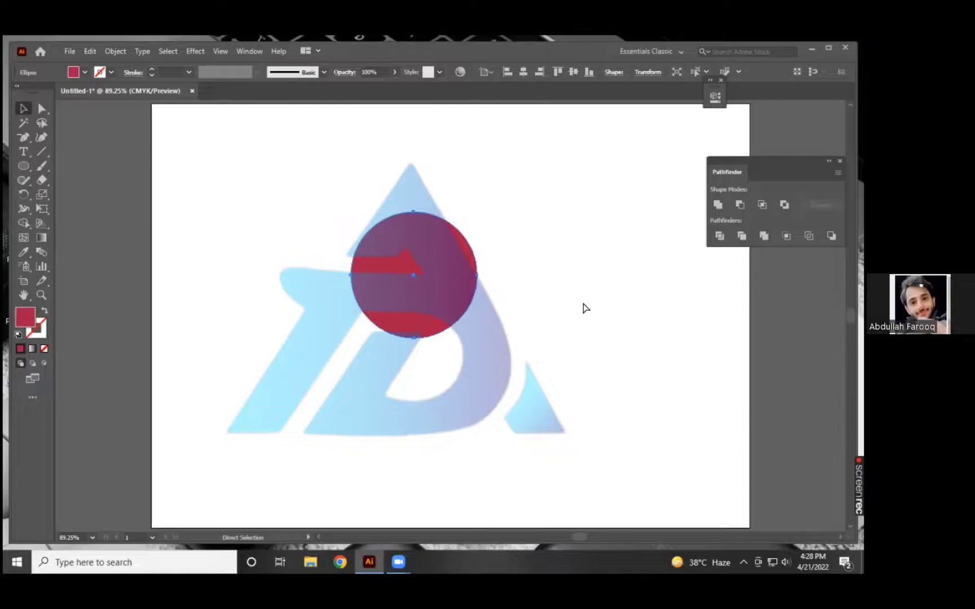
pyautogui.press('v')
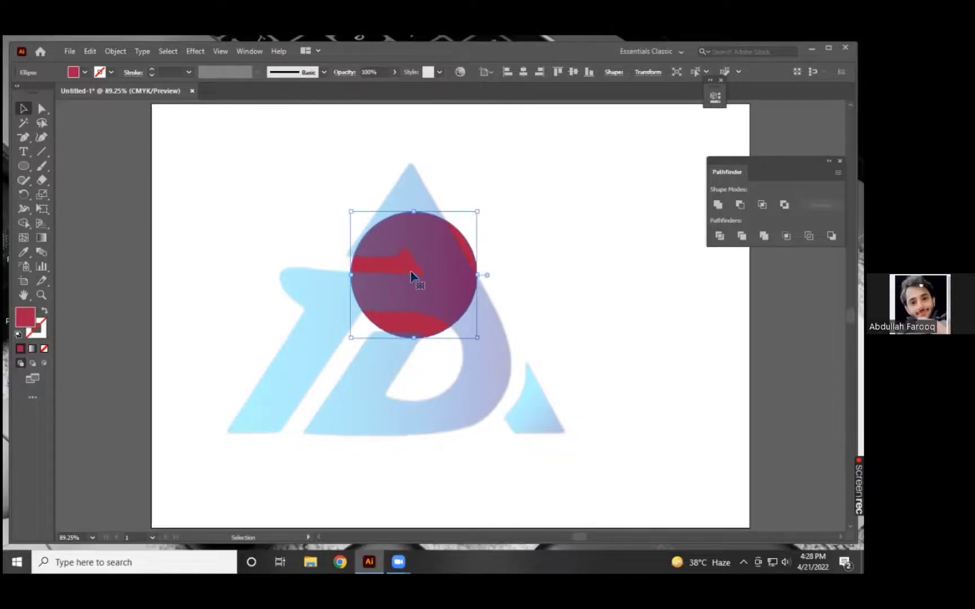
pyautogui.moveTo(411, 270); pyautogui.dragTo(447, 363)
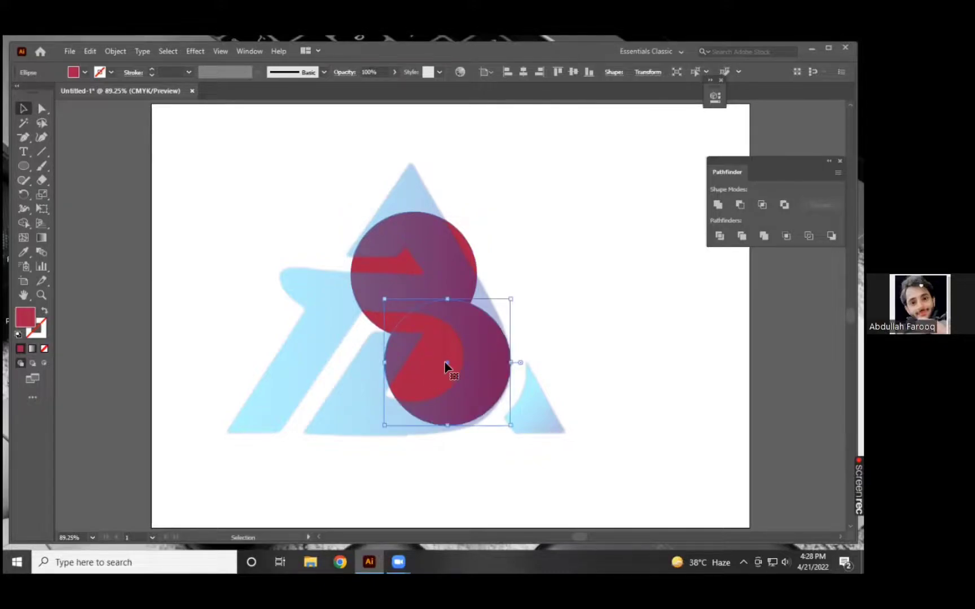
pyautogui.moveTo(445, 366); pyautogui.dragTo(429, 276)
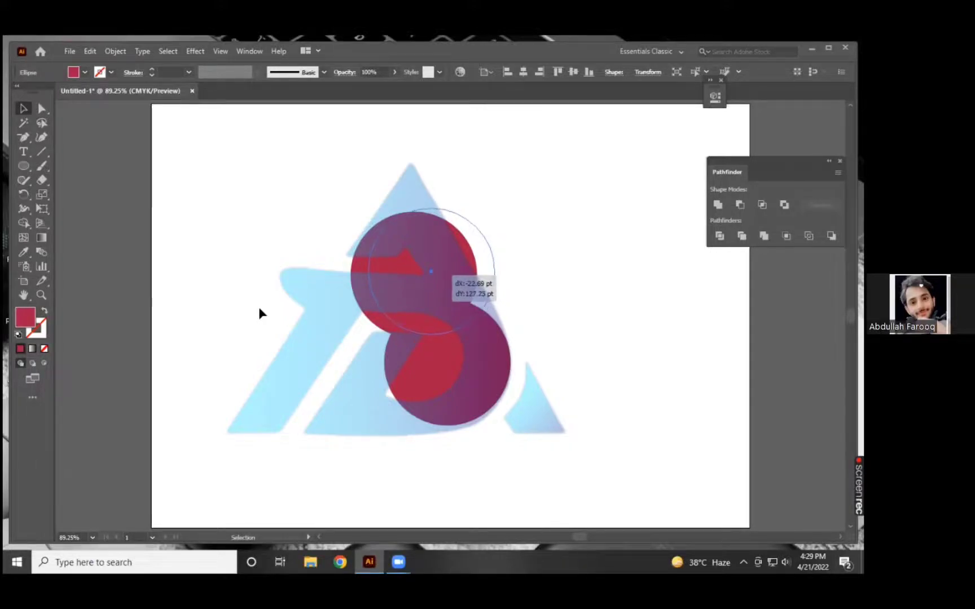
pyautogui.press('Down')
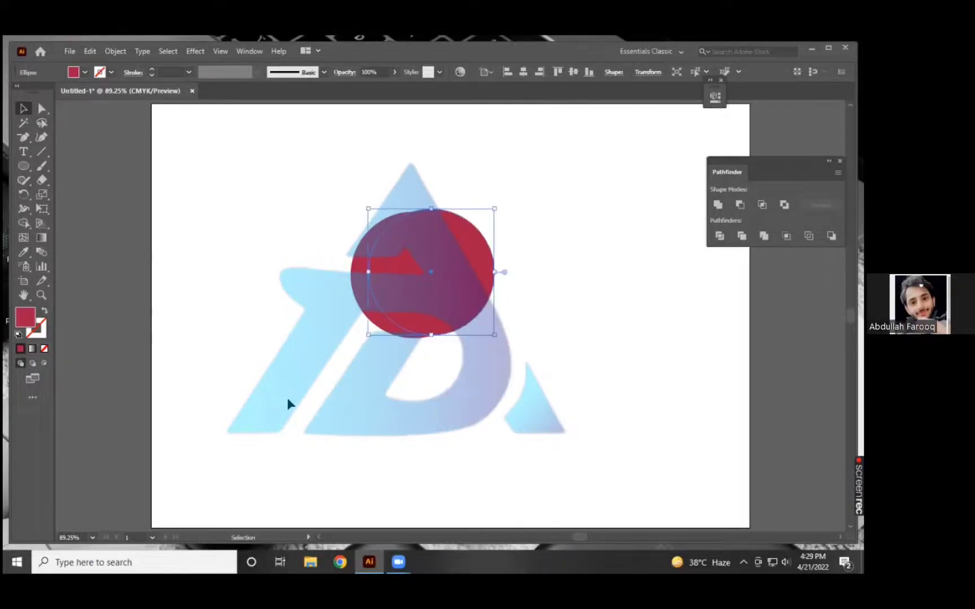
pyautogui.click(393, 404)
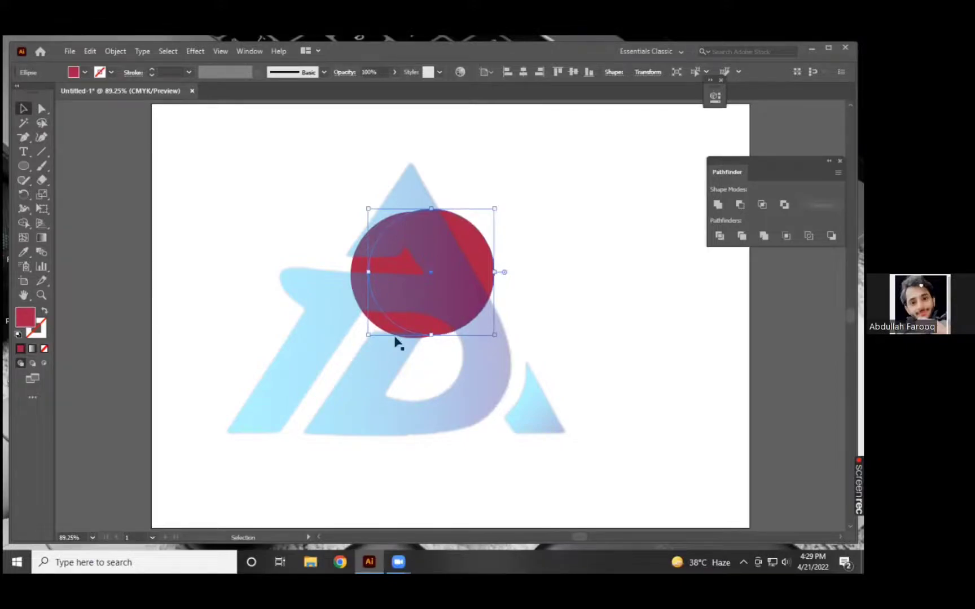
# Change the fill of the offset circle copy to a bright green and deselect it.
pyautogui.click(400, 306)
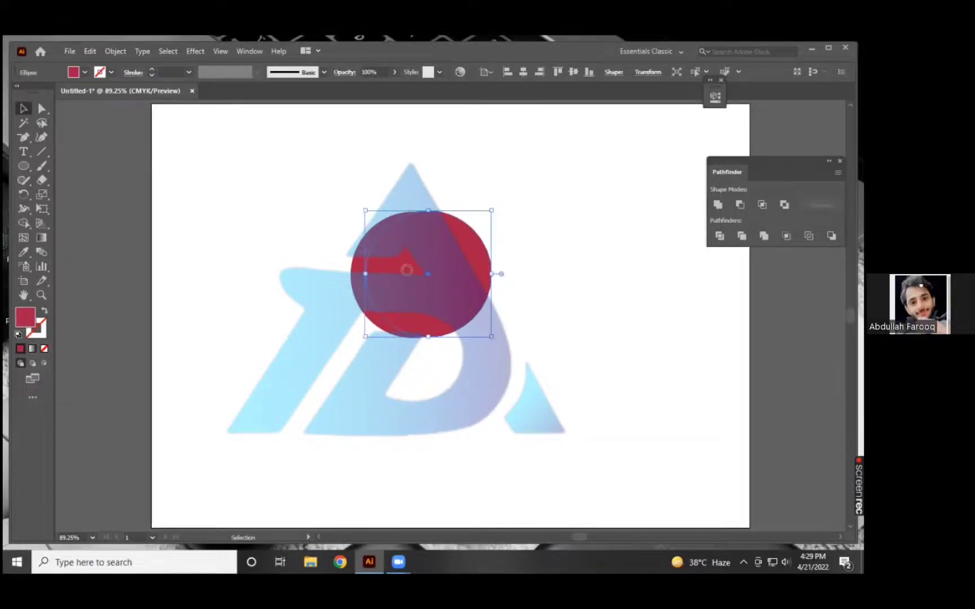
pyautogui.click(446, 323)
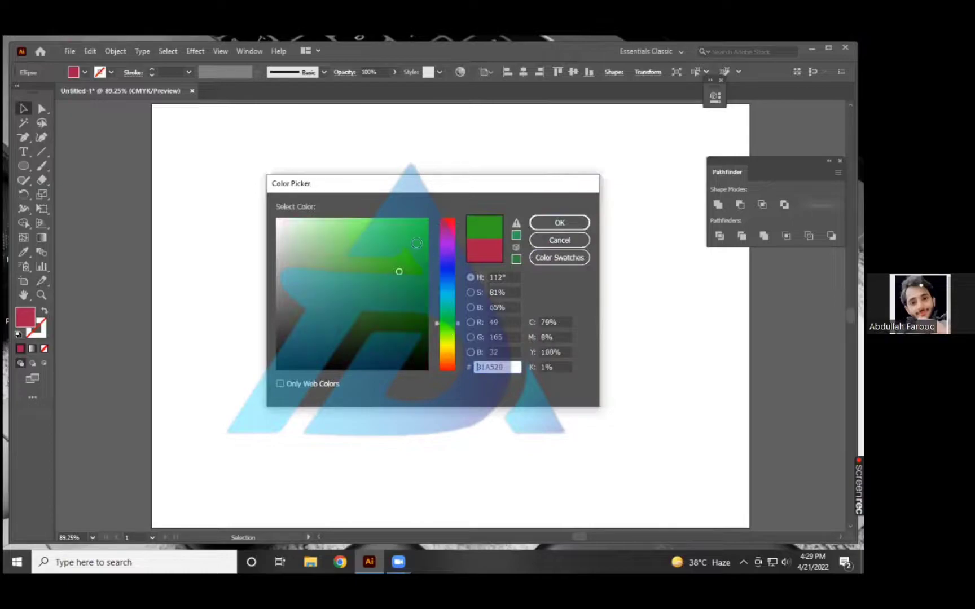
pyautogui.click(425, 218)
pyautogui.click(575, 222)
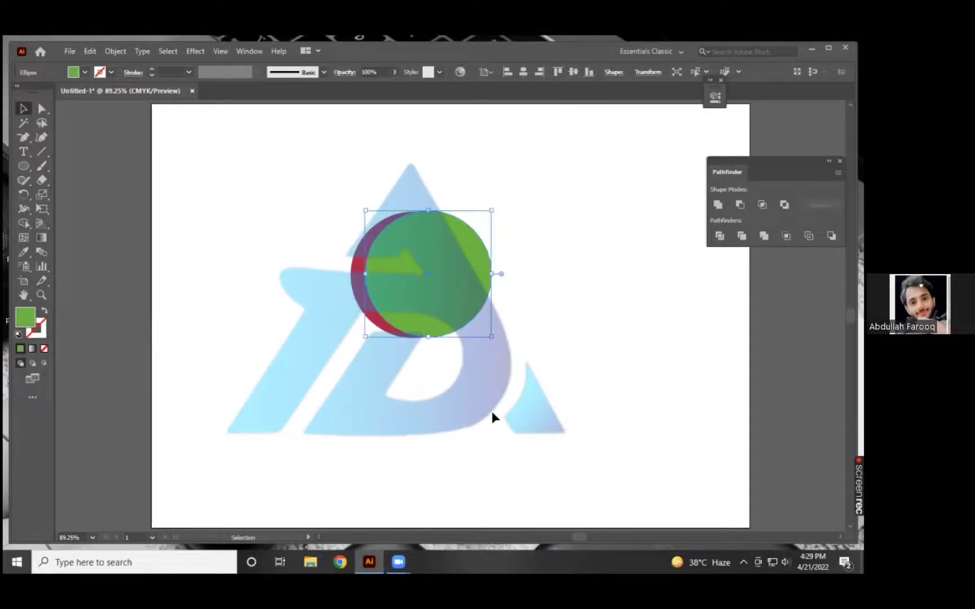
pyautogui.click(385, 452)
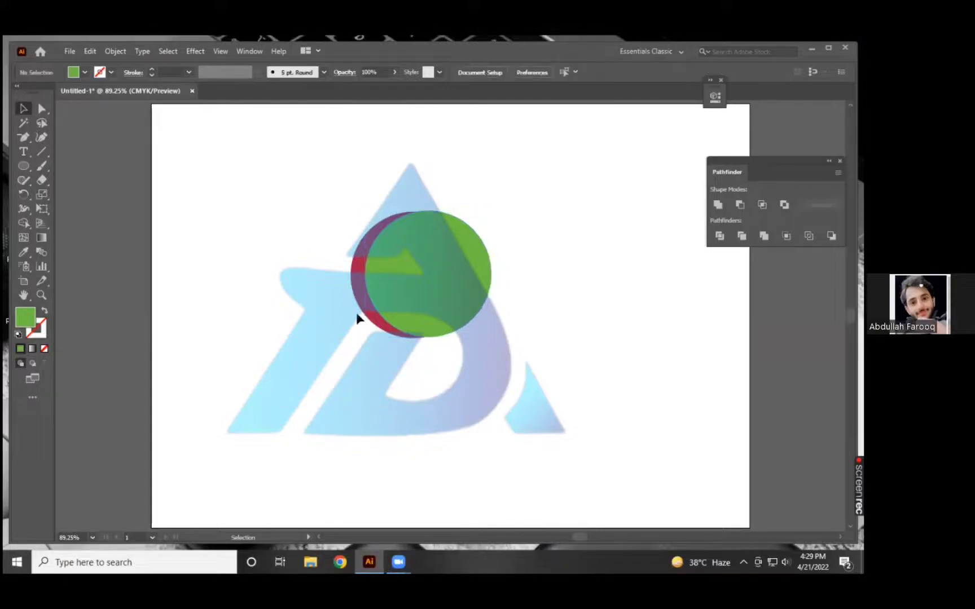
# Nudge the green circle three increments farther right so more of the crimson circle beneath shows, and deselect it.
pyautogui.click(450, 307)
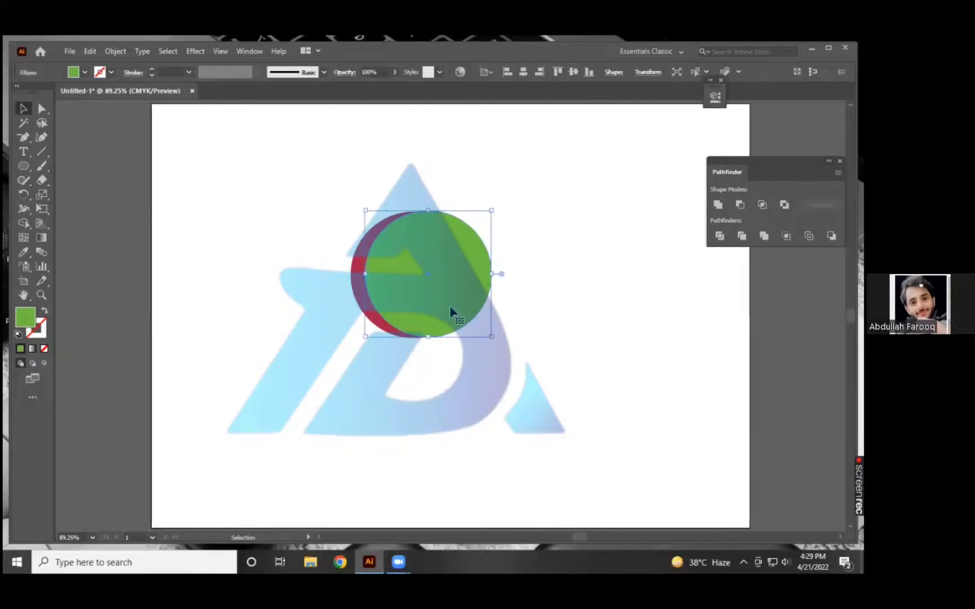
pyautogui.press('Right')
pyautogui.press('Right')
pyautogui.press('Right')
pyautogui.press('Right')
pyautogui.press('Right')
pyautogui.click(276, 200)
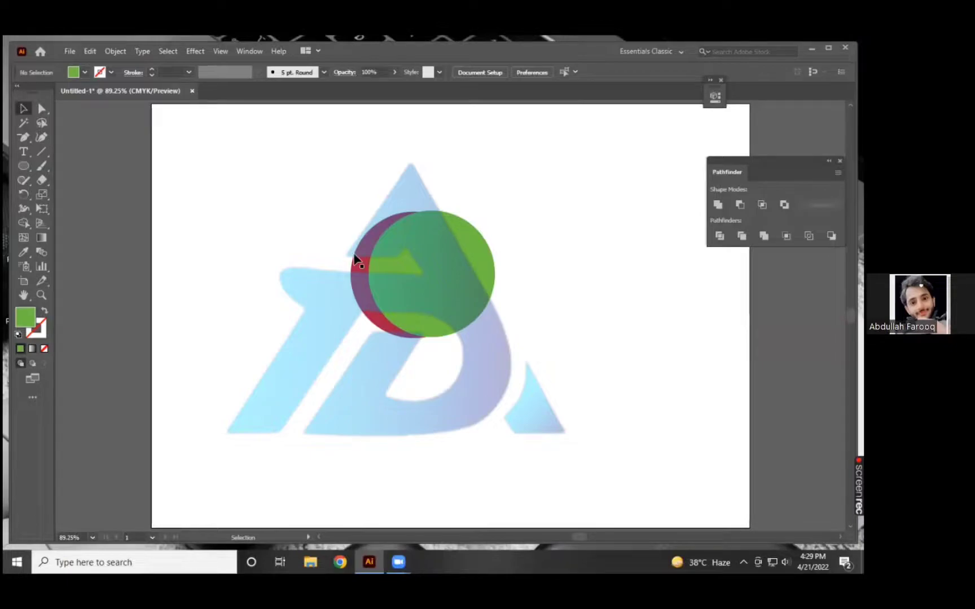
# Select both overlapping circles and duplicate the pair straight down, near the artboard's lower edge.
pyautogui.moveTo(369, 244); pyautogui.dragTo(557, 365)
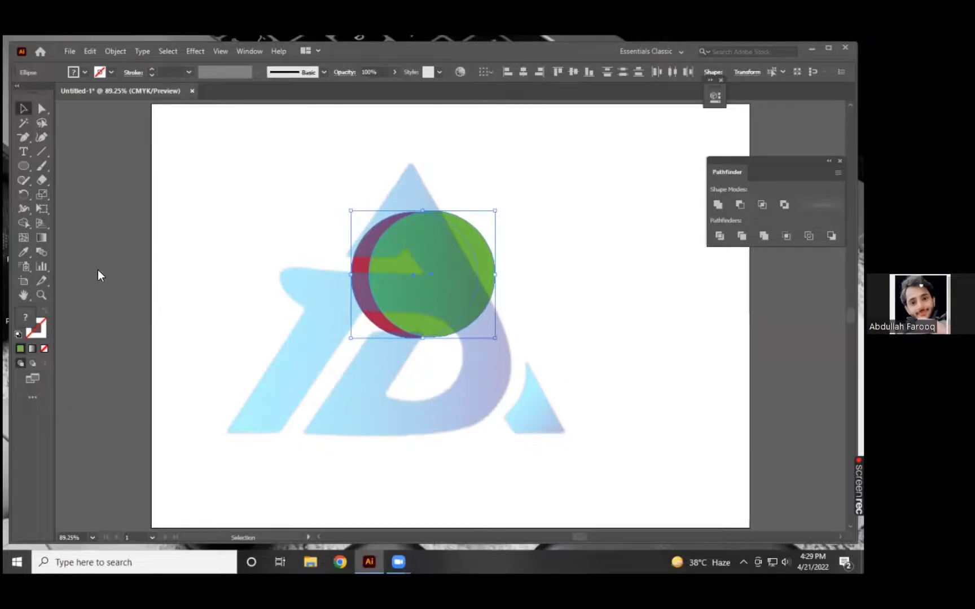
pyautogui.click(24, 224)
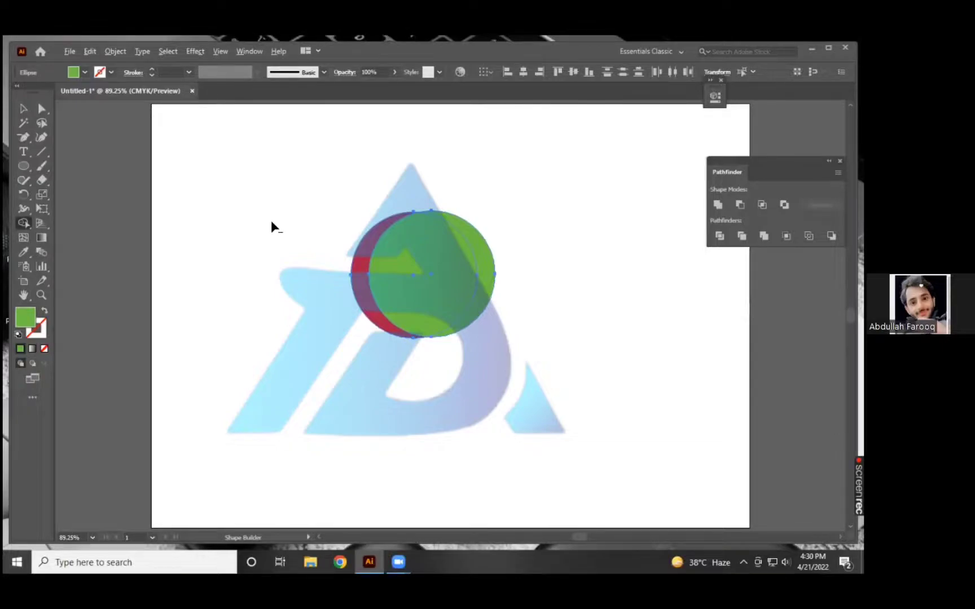
pyautogui.click(24, 112)
pyautogui.click(423, 273)
pyautogui.moveTo(421, 274); pyautogui.dragTo(442, 432)
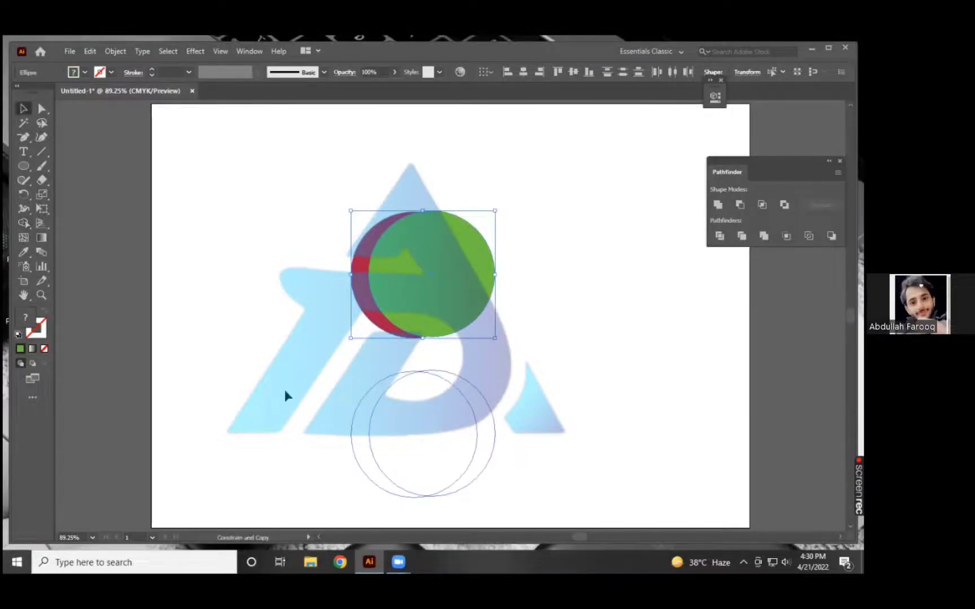
pyautogui.moveTo(321, 342); pyautogui.dragTo(237, 307)
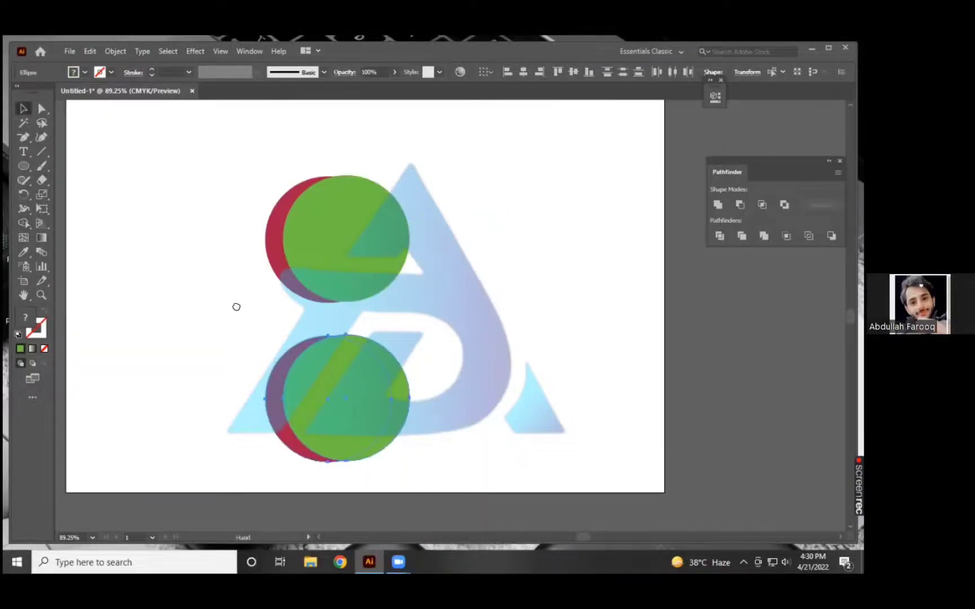
pyautogui.scroll(1, 282, 307)
pyautogui.click(290, 256)
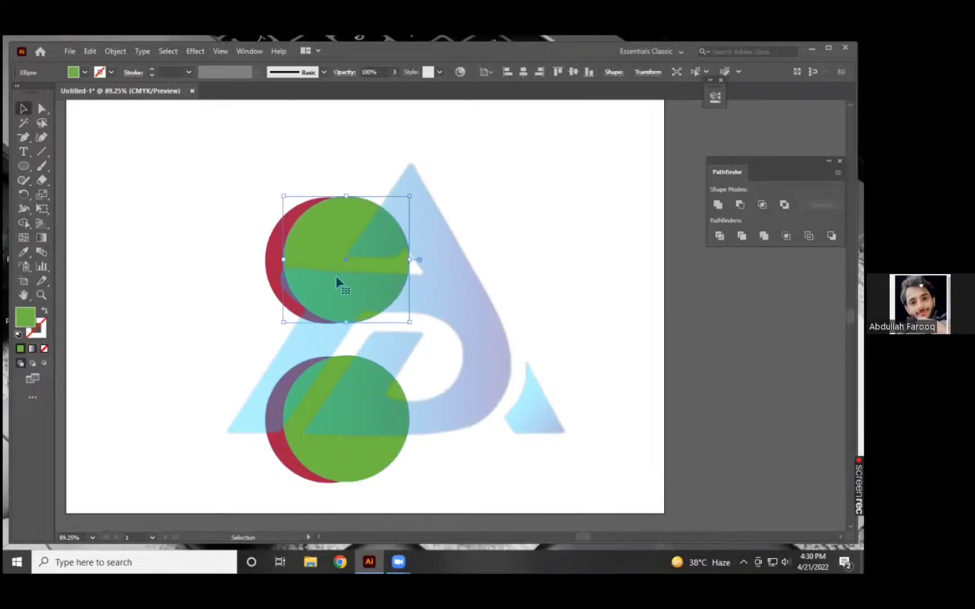
pyautogui.click(274, 210)
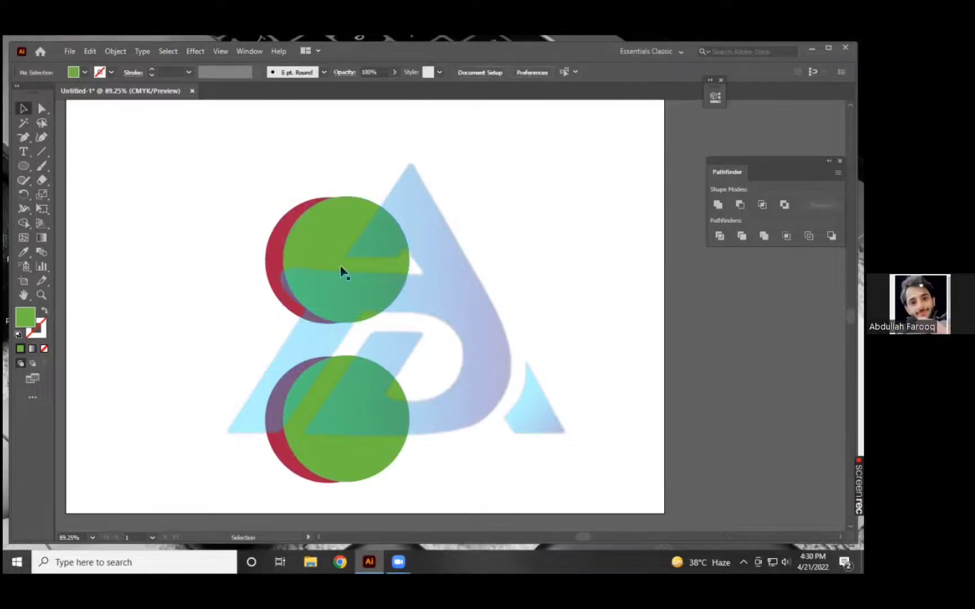
pyautogui.click(270, 275)
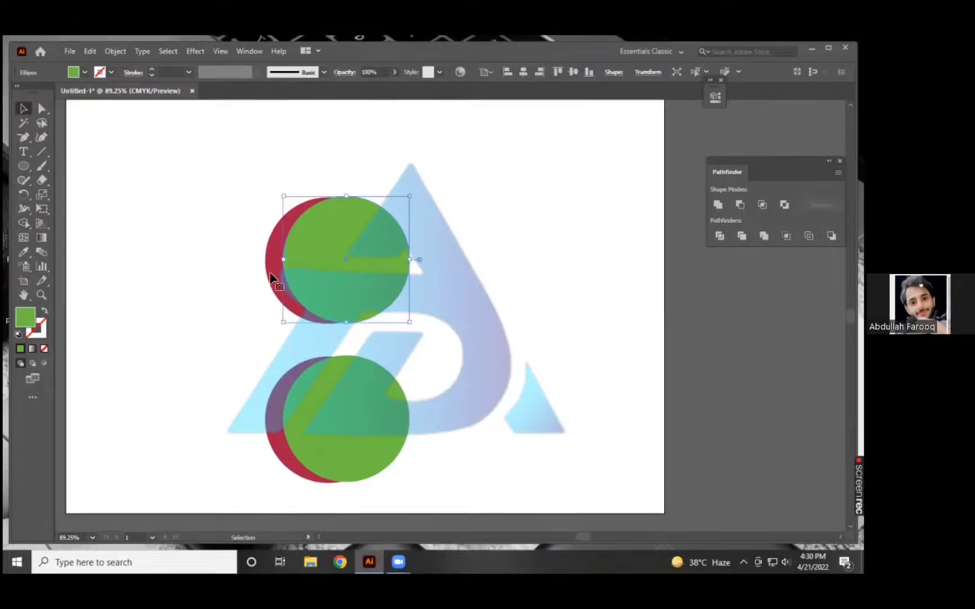
pyautogui.click(270, 243)
pyautogui.click(181, 163)
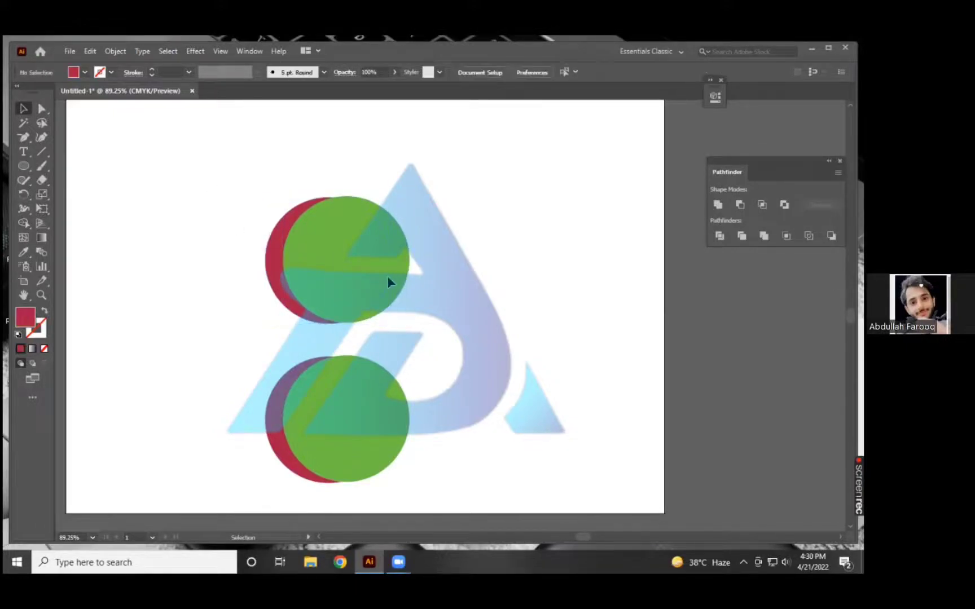
# Merge the upper pair's overlap with the remaining green sliver into one crimson shape using the Shape Builder tool.
pyautogui.moveTo(475, 308); pyautogui.dragTo(209, 180)
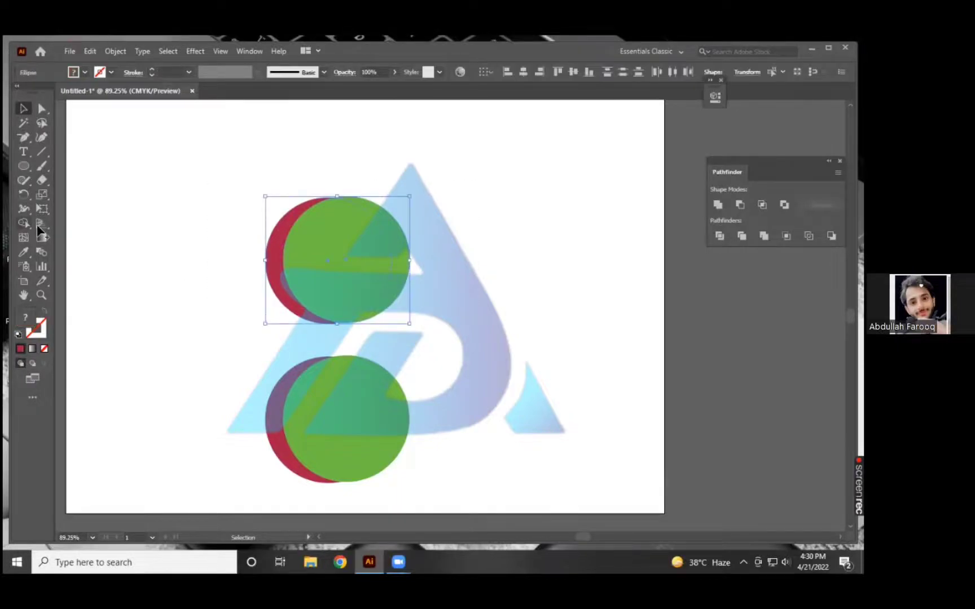
pyautogui.hotkey('shift', 'm')
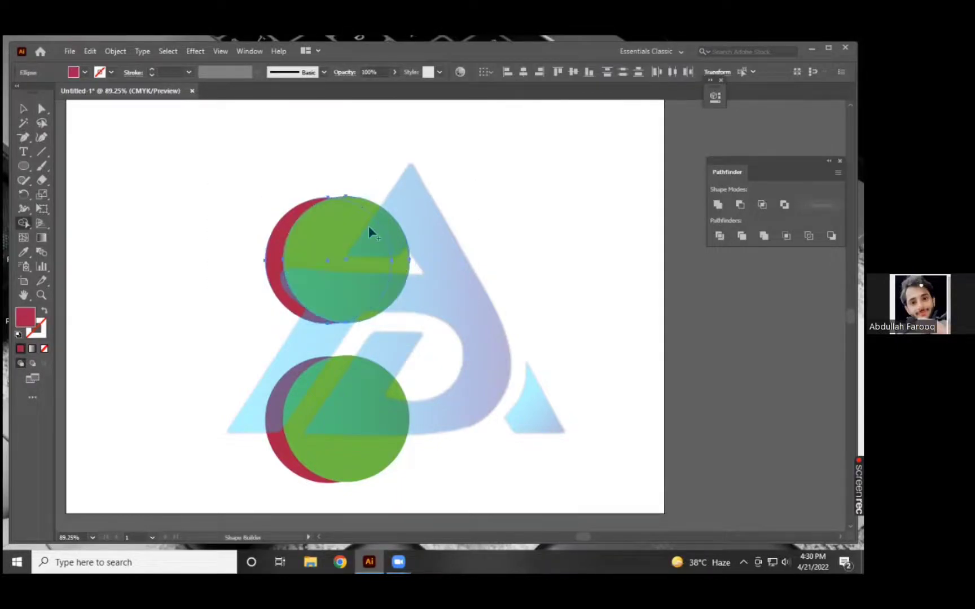
pyautogui.click(389, 261)
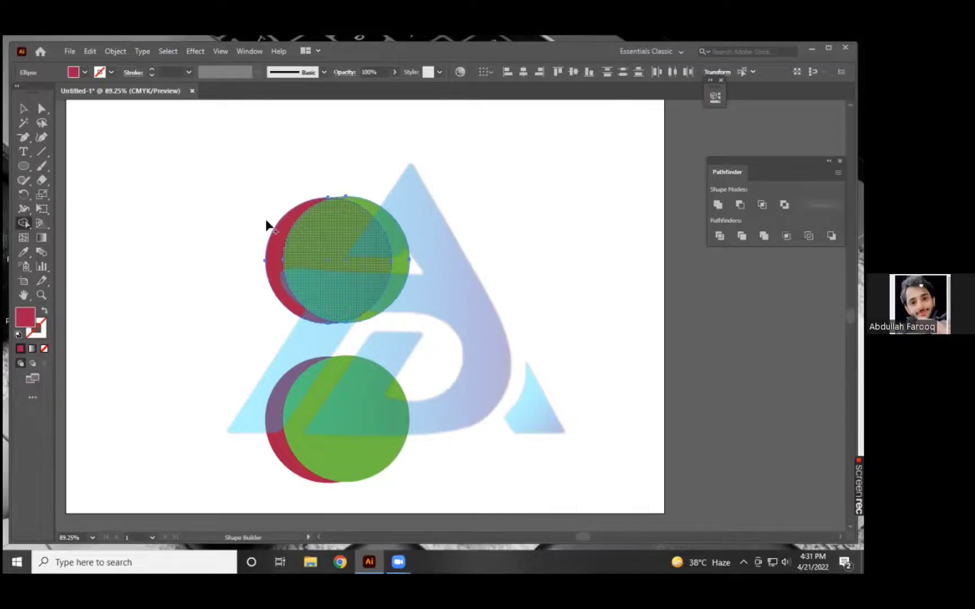
pyautogui.click(278, 261)
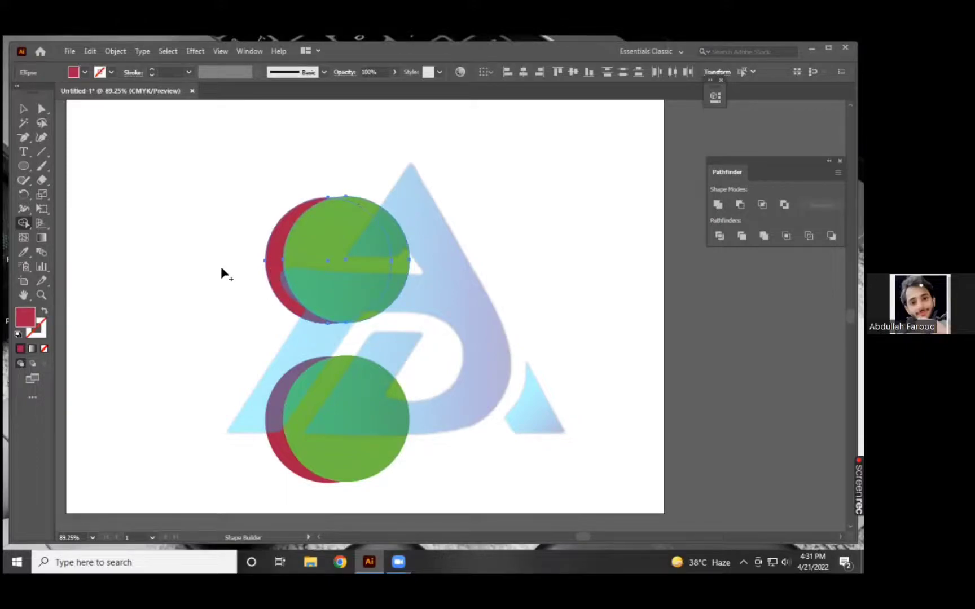
pyautogui.moveTo(424, 271)
pyautogui.mouseDown()
pyautogui.moveTo(411, 254)
pyautogui.moveTo(395, 277)
pyautogui.moveTo(380, 248)
pyautogui.moveTo(375, 275)
pyautogui.moveTo(337, 248)
pyautogui.moveTo(332, 270)
pyautogui.moveTo(327, 249)
pyautogui.moveTo(325, 264)
pyautogui.moveTo(375, 263)
pyautogui.moveTo(345, 242)
pyautogui.moveTo(375, 246)
pyautogui.moveTo(355, 265)
pyautogui.moveTo(339, 243)
pyautogui.mouseUp()
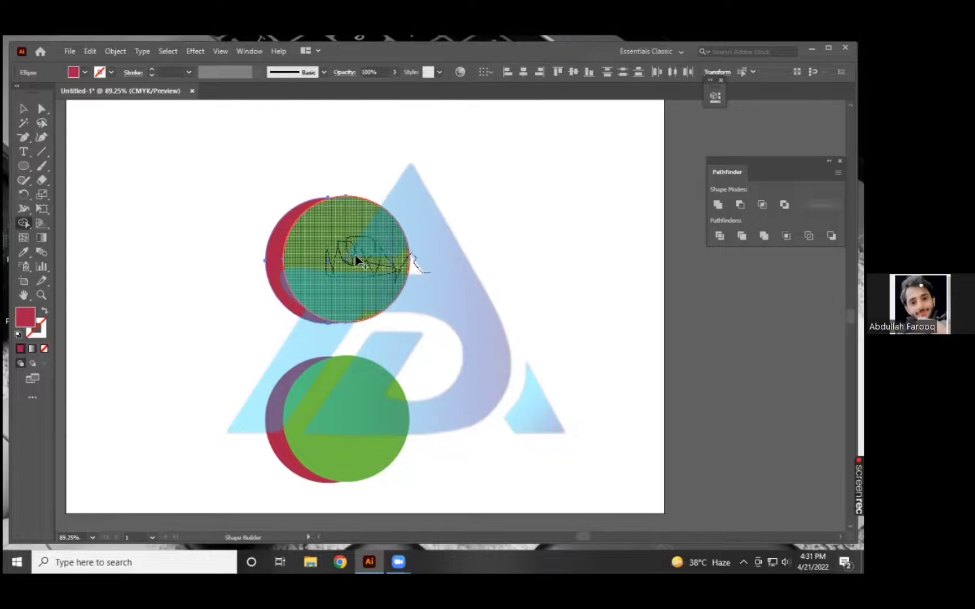
pyautogui.moveTo(355, 254)
pyautogui.mouseDown()
pyautogui.moveTo(366, 262)
pyautogui.moveTo(467, 235)
pyautogui.moveTo(314, 241)
pyautogui.mouseUp()
pyautogui.moveTo(327, 248)
pyautogui.mouseDown()
pyautogui.moveTo(323, 257)
pyautogui.moveTo(325, 248)
pyautogui.mouseUp()
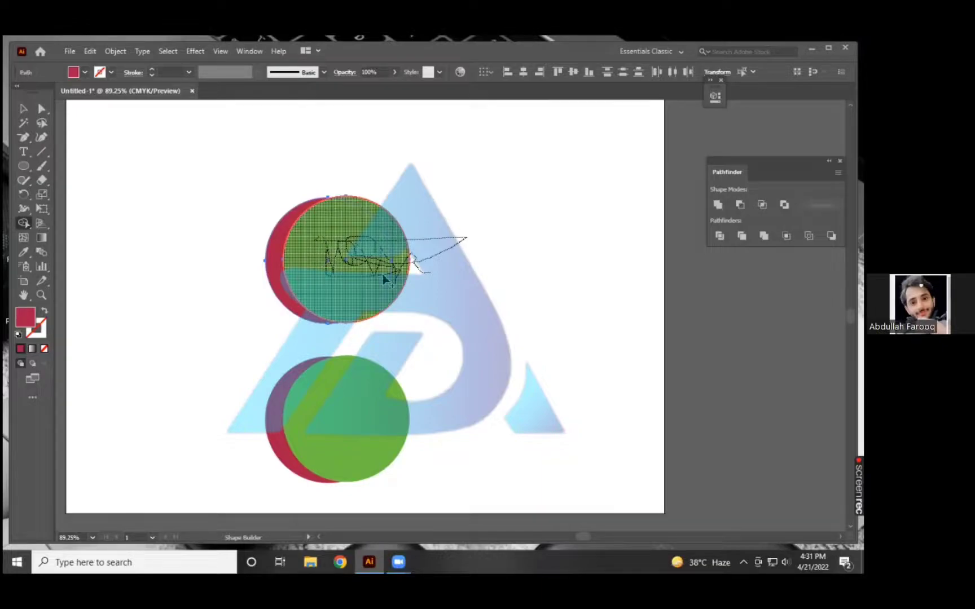
# Move the merged circle horizontally to the right side of the artboard, away from the crescent, and deselect it.
pyautogui.click(26, 108)
pyautogui.click(355, 255)
pyautogui.moveTo(347, 260); pyautogui.dragTo(552, 260)
pyautogui.click(233, 282)
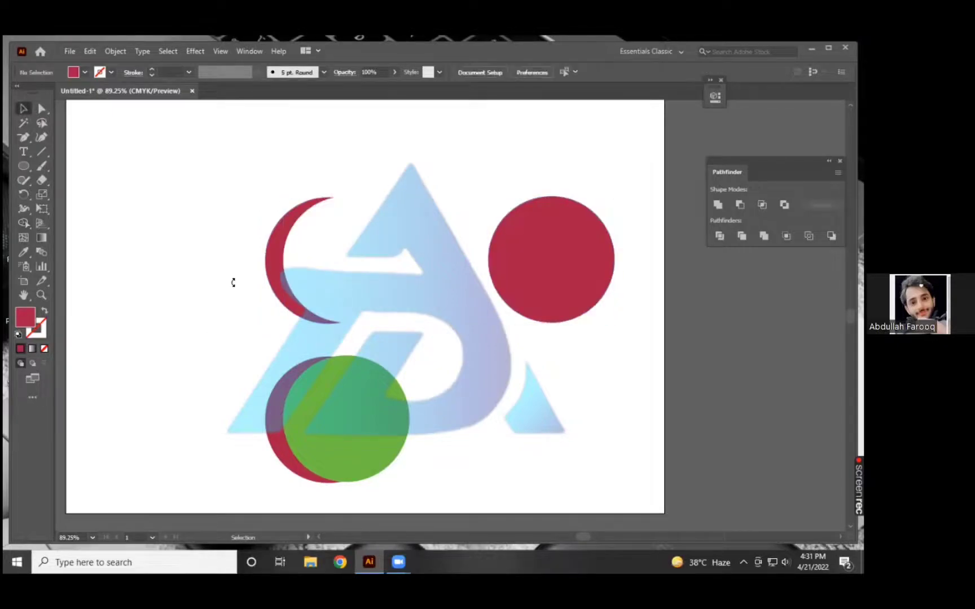
# Move the upper crimson crescent horizontally toward the artboard's left side and deselect it.
pyautogui.click(276, 285)
pyautogui.moveTo(324, 296); pyautogui.dragTo(247, 262)
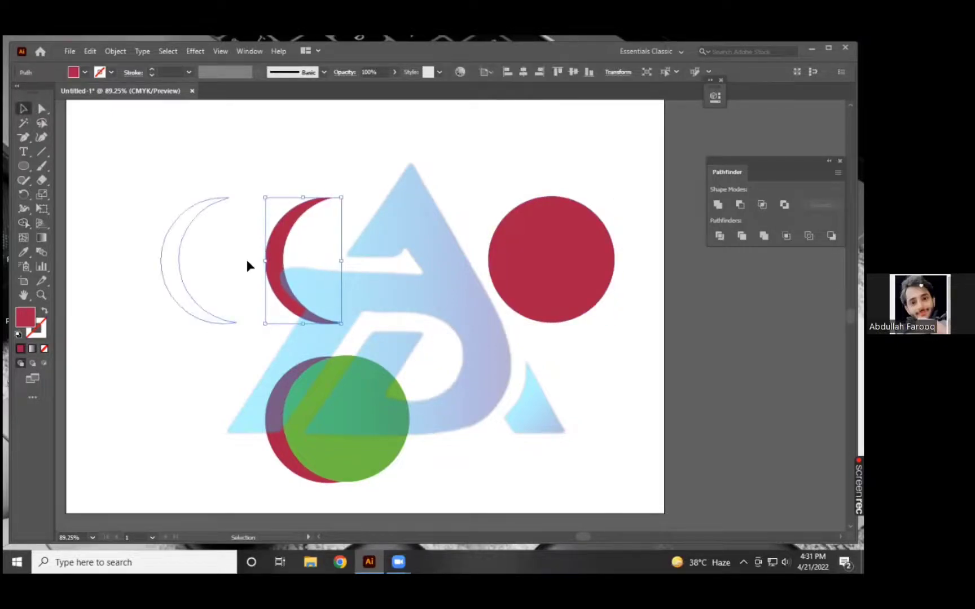
pyautogui.moveTo(159, 259); pyautogui.dragTo(162, 259)
pyautogui.click(159, 259)
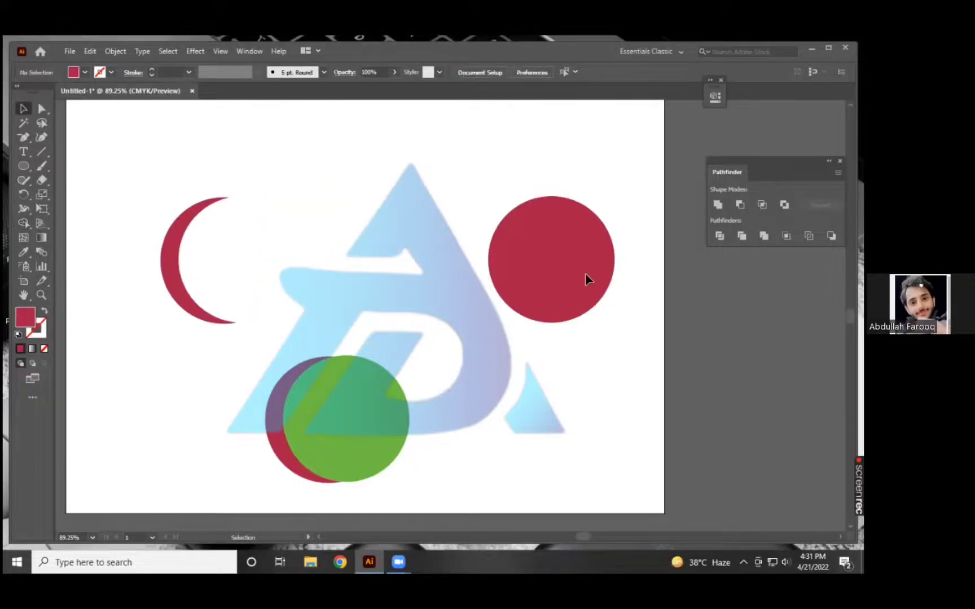
# Move the upper crescent back to the right and slightly up, above the lower circle pair, and deselect it.
pyautogui.doubleClick(170, 262)
pyautogui.doubleClick(426, 283)
pyautogui.moveTo(174, 275); pyautogui.dragTo(344, 245)
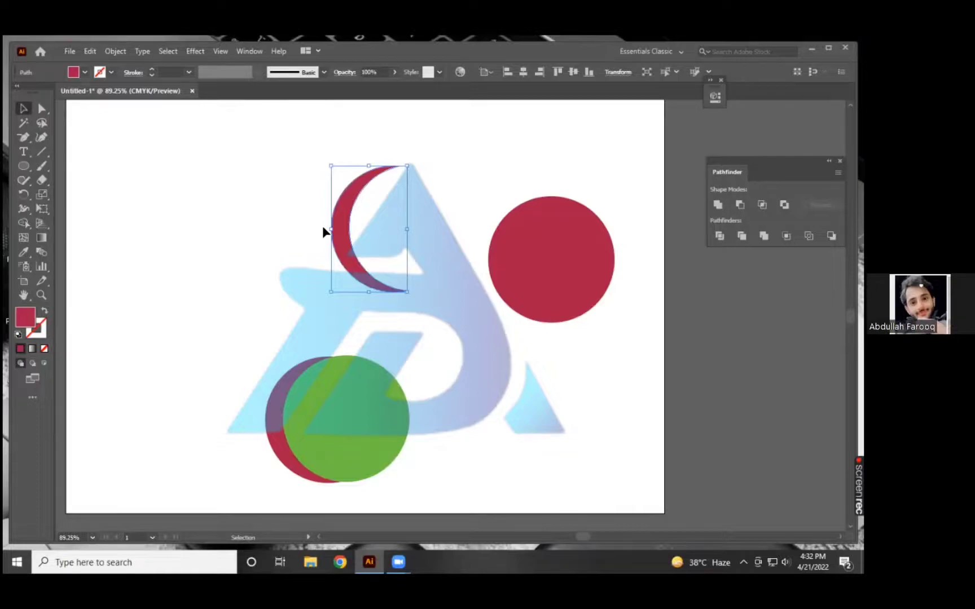
pyautogui.click(261, 218)
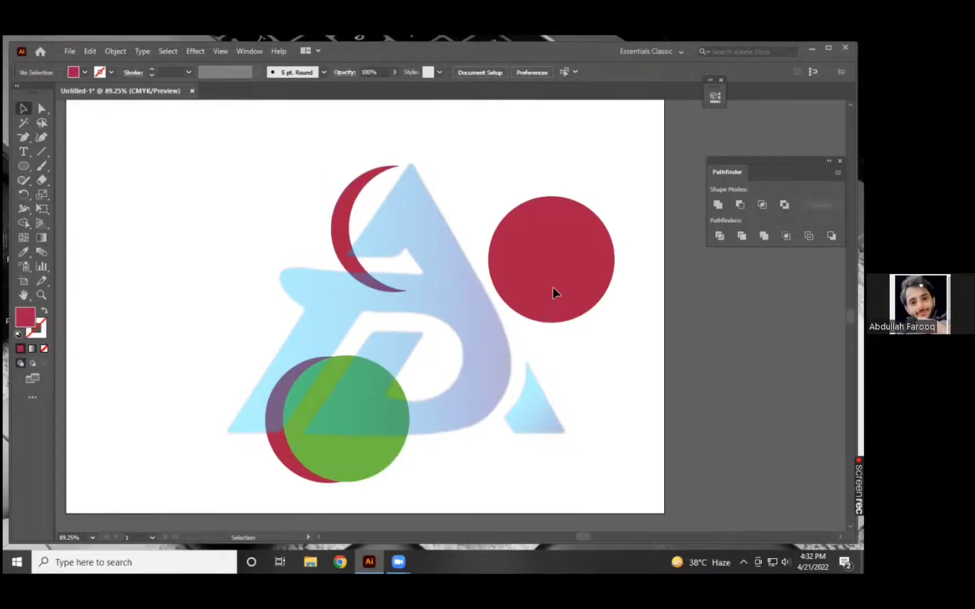
# Erase the overlap and the green sliver from the lower circle pair with the Shape Builder tool, keeping only the crimson crescent.
pyautogui.moveTo(394, 236); pyautogui.dragTo(250, 232)
pyautogui.click(251, 239)
pyautogui.moveTo(211, 348); pyautogui.dragTo(431, 468)
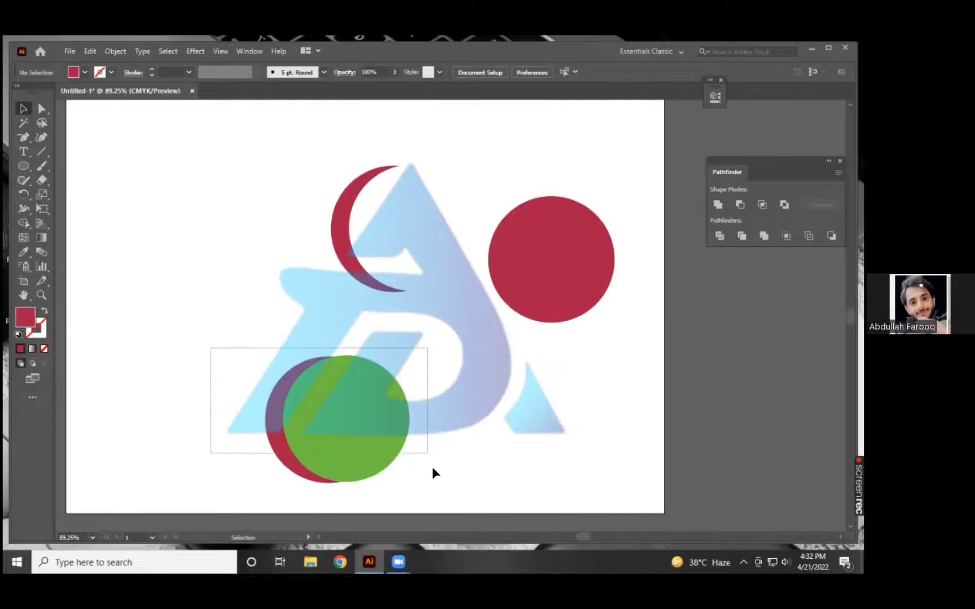
pyautogui.click(21, 222)
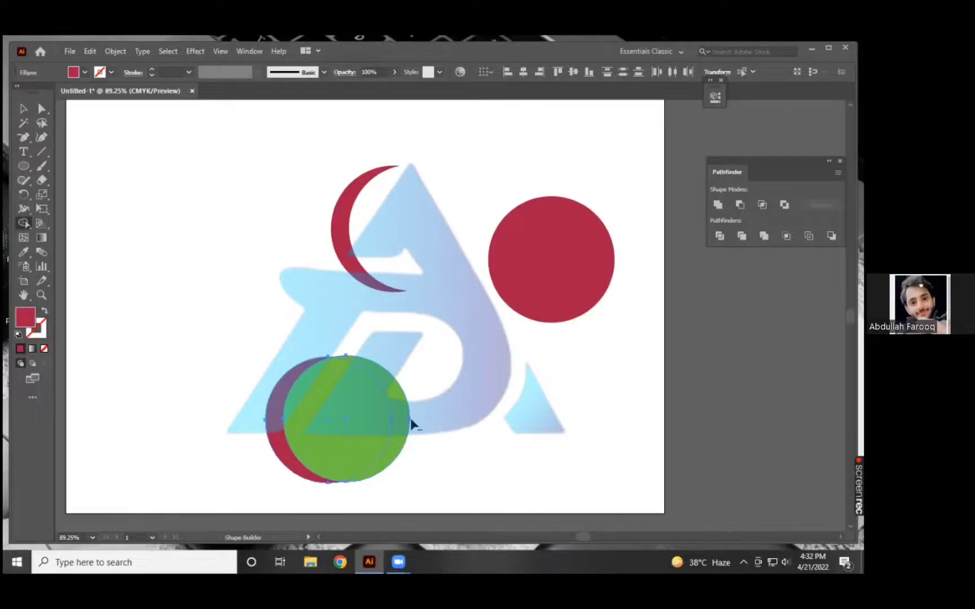
pyautogui.moveTo(384, 418)
pyautogui.mouseDown()
pyautogui.moveTo(350, 403)
pyautogui.moveTo(335, 426)
pyautogui.moveTo(347, 436)
pyautogui.moveTo(406, 440)
pyautogui.moveTo(317, 434)
pyautogui.moveTo(335, 376)
pyautogui.moveTo(390, 418)
pyautogui.moveTo(332, 422)
pyautogui.moveTo(377, 425)
pyautogui.moveTo(376, 409)
pyautogui.moveTo(357, 429)
pyautogui.moveTo(399, 404)
pyautogui.moveTo(347, 404)
pyautogui.moveTo(396, 403)
pyautogui.moveTo(357, 413)
pyautogui.mouseUp()
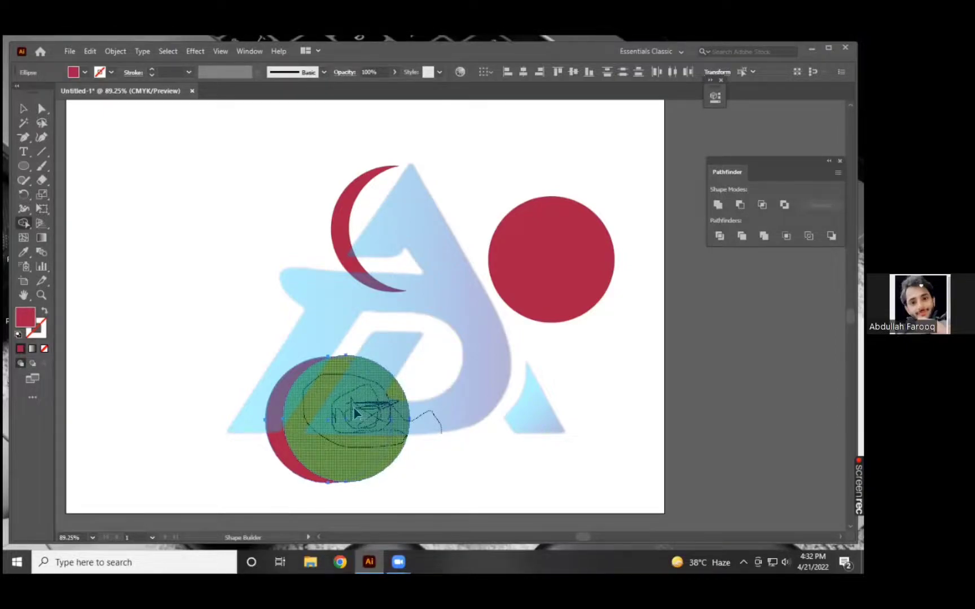
pyautogui.moveTo(355, 414); pyautogui.dragTo(353, 406)
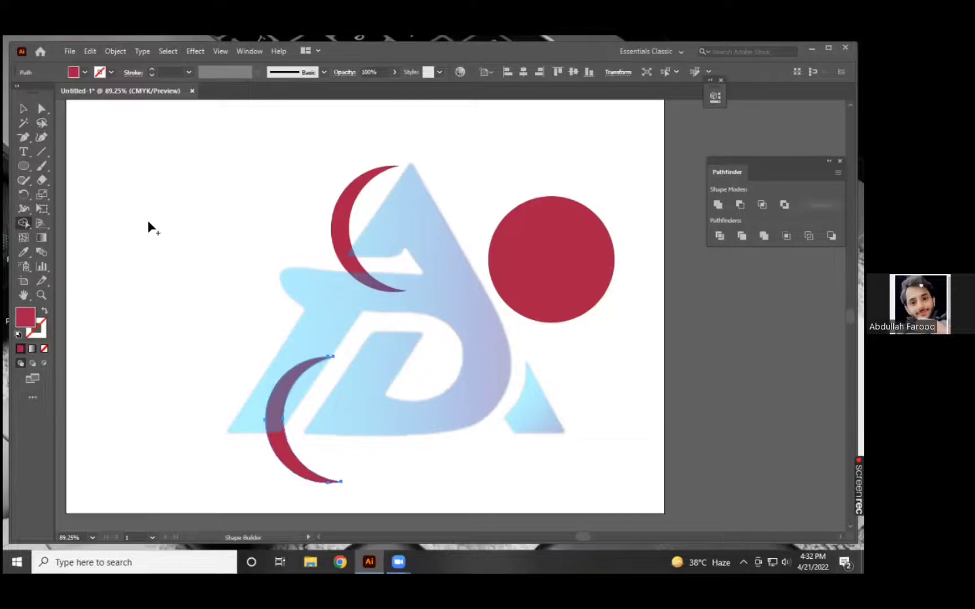
# Shift the upper crescent slightly down and select the separated crescent and circle shapes one by one.
pyautogui.click(22, 110)
pyautogui.click(280, 225)
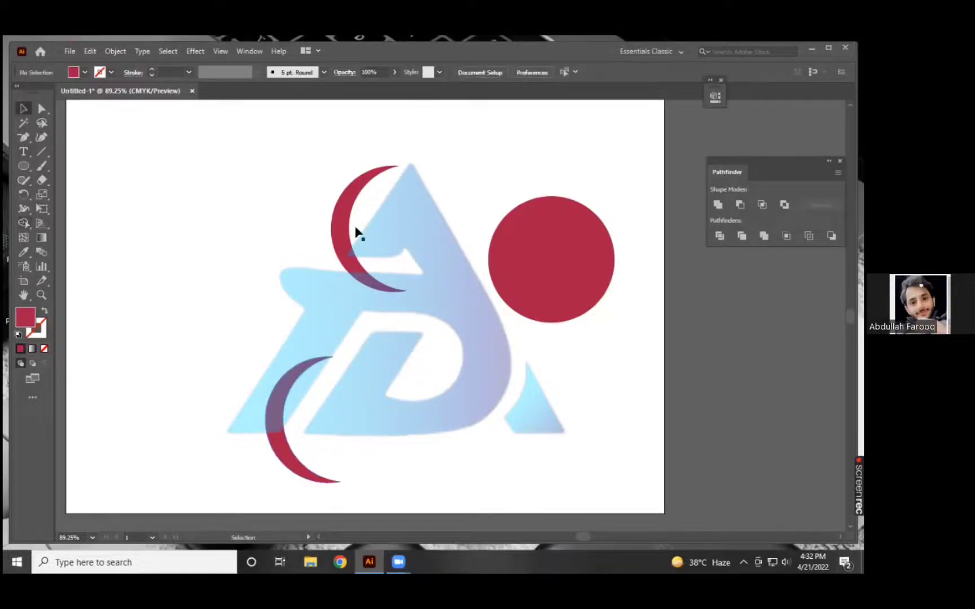
pyautogui.hotkey('ctrl', 'z')
pyautogui.click(318, 374)
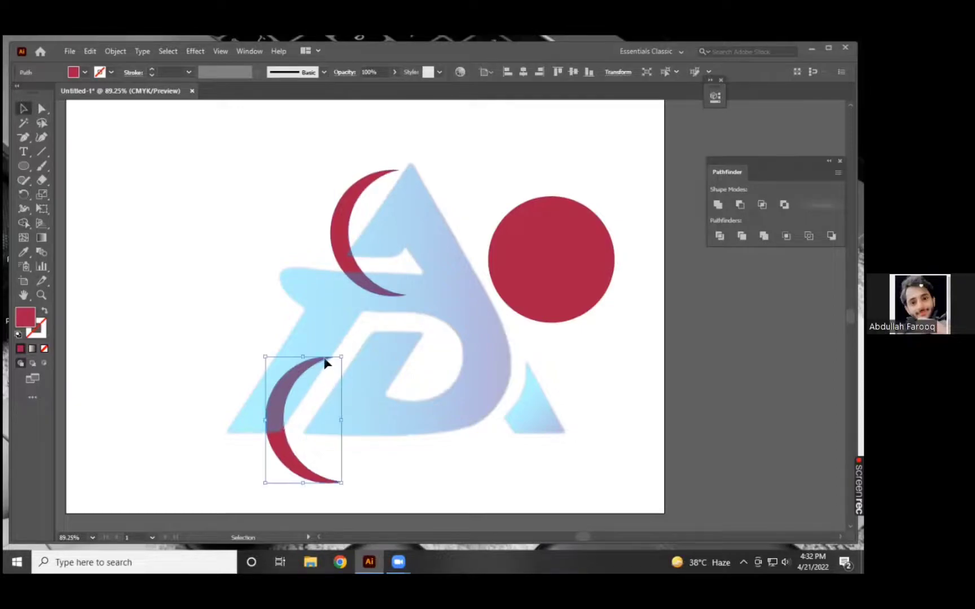
pyautogui.click(550, 254)
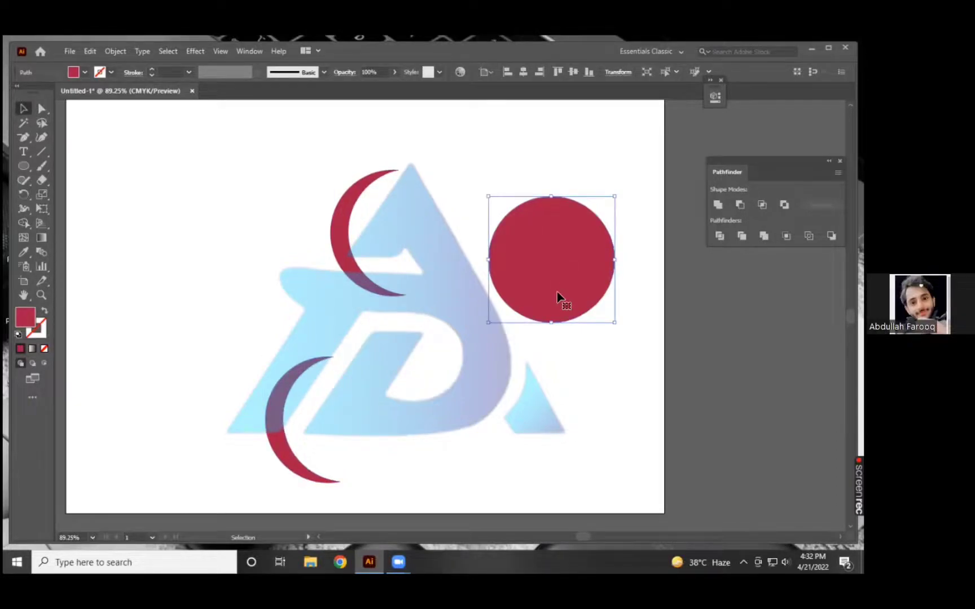
pyautogui.moveTo(375, 380); pyautogui.dragTo(371, 494)
pyautogui.click(406, 467)
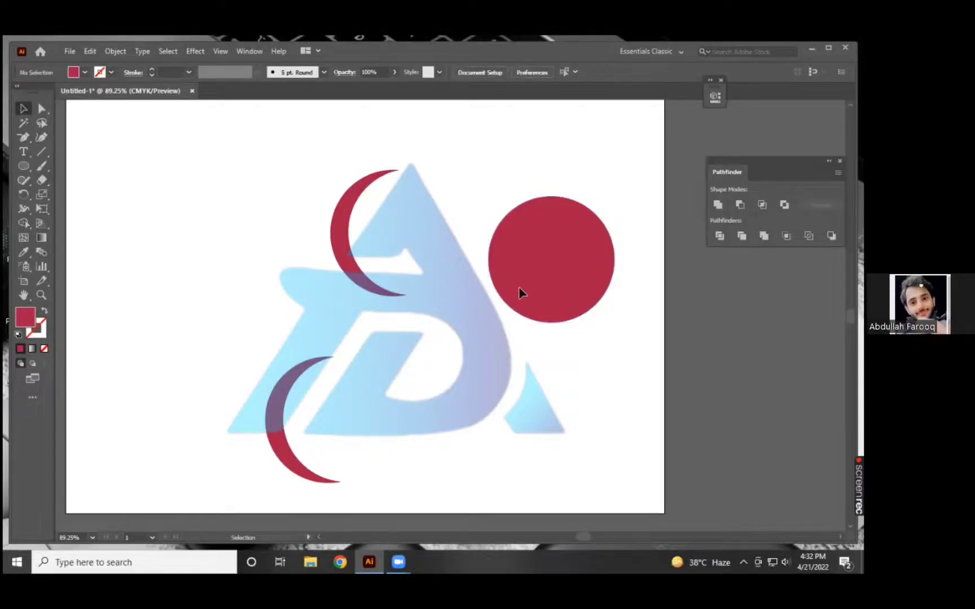
# Move the lower crimson crescent up and to the right, onto the bowl of the letter D.
pyautogui.click(564, 303)
pyautogui.click(253, 386)
pyautogui.moveTo(253, 385); pyautogui.dragTo(361, 421)
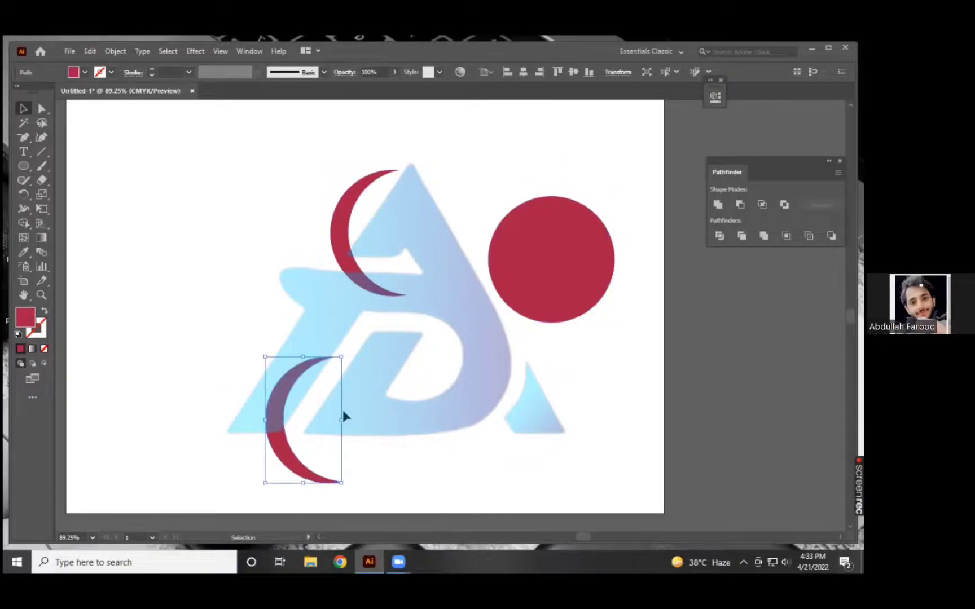
pyautogui.moveTo(291, 422); pyautogui.dragTo(467, 385)
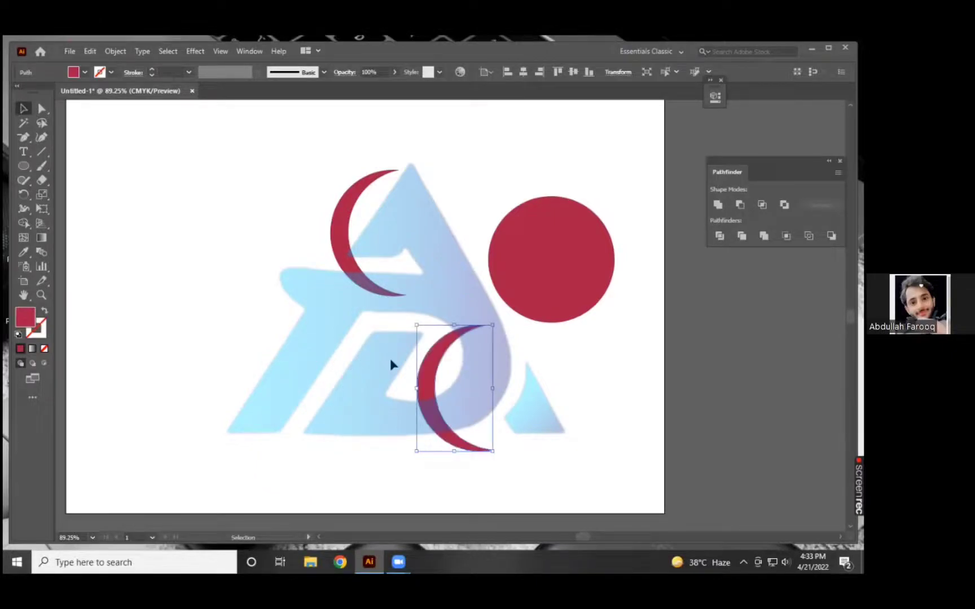
# Recolor the upper crescent's fill to the pale greyish pink #C9AFB8 and deselect it.
pyautogui.click(339, 259)
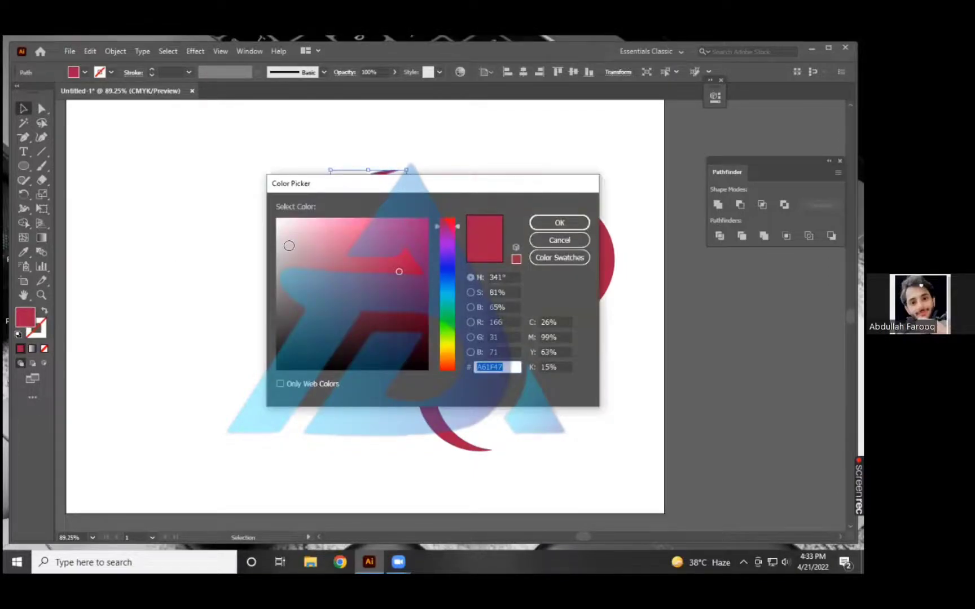
pyautogui.click(283, 242)
pyautogui.click(296, 249)
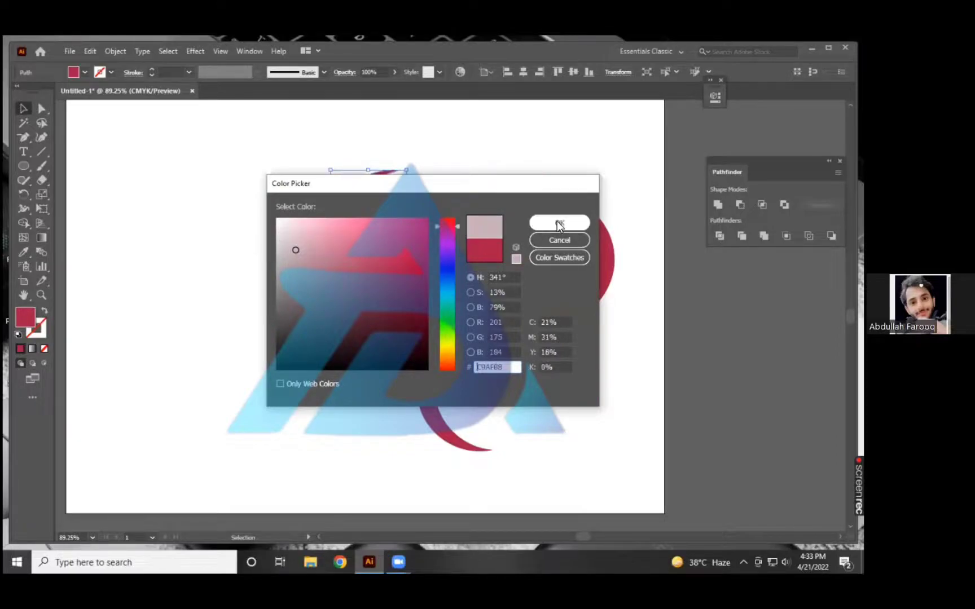
pyautogui.press('Return')
pyautogui.click(326, 239)
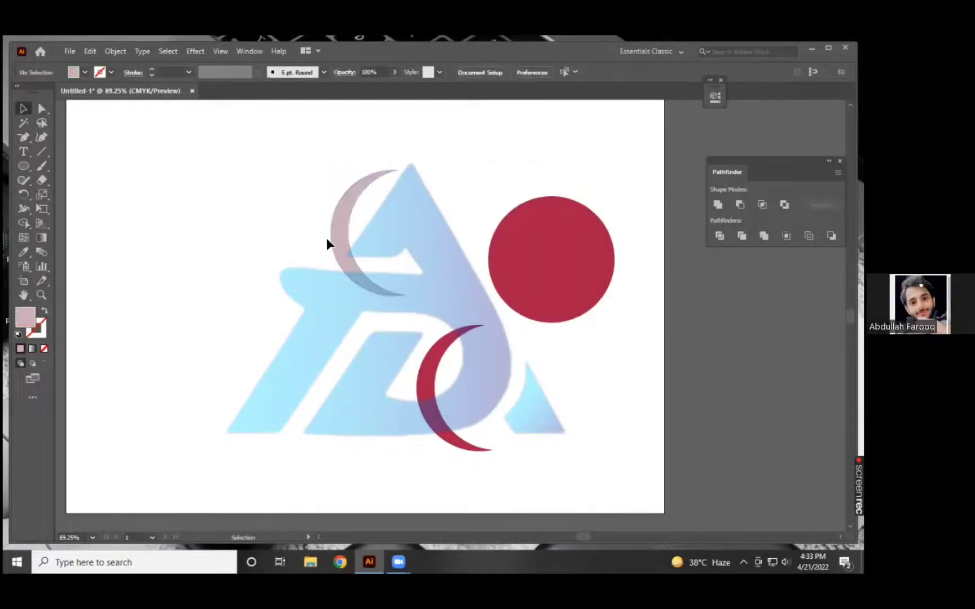
# Move the pale pink crescent down and left beside the logo and scale it proportionally from its center to about twice its size.
pyautogui.click(334, 237)
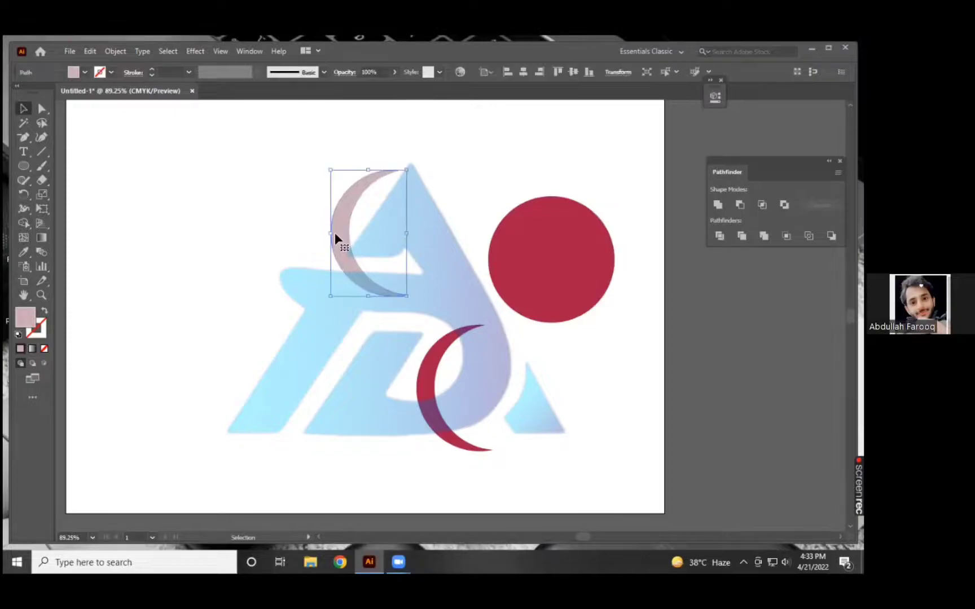
pyautogui.moveTo(332, 233); pyautogui.dragTo(231, 314)
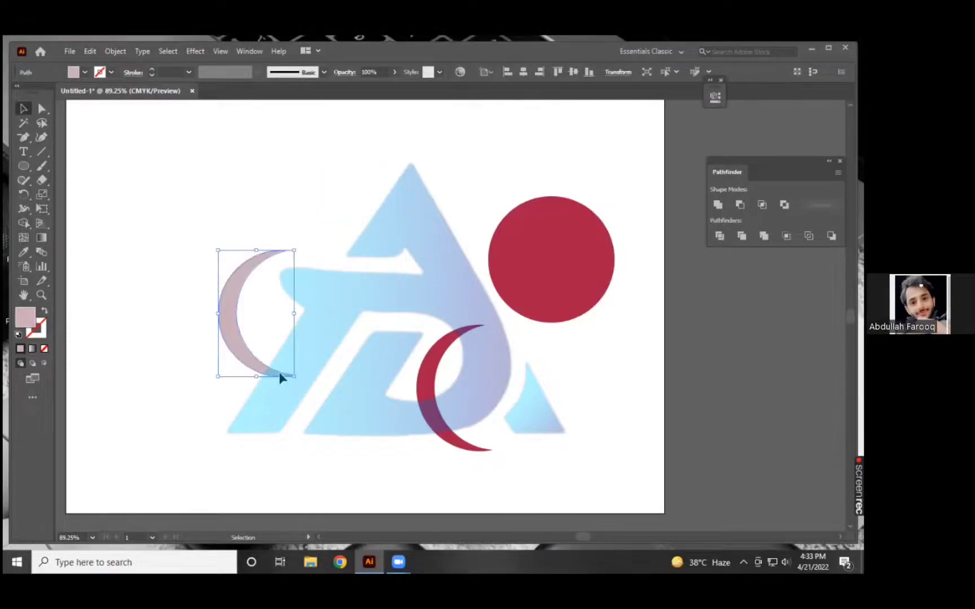
pyautogui.moveTo(289, 379); pyautogui.dragTo(428, 441)
pyautogui.moveTo(309, 337); pyautogui.dragTo(309, 334)
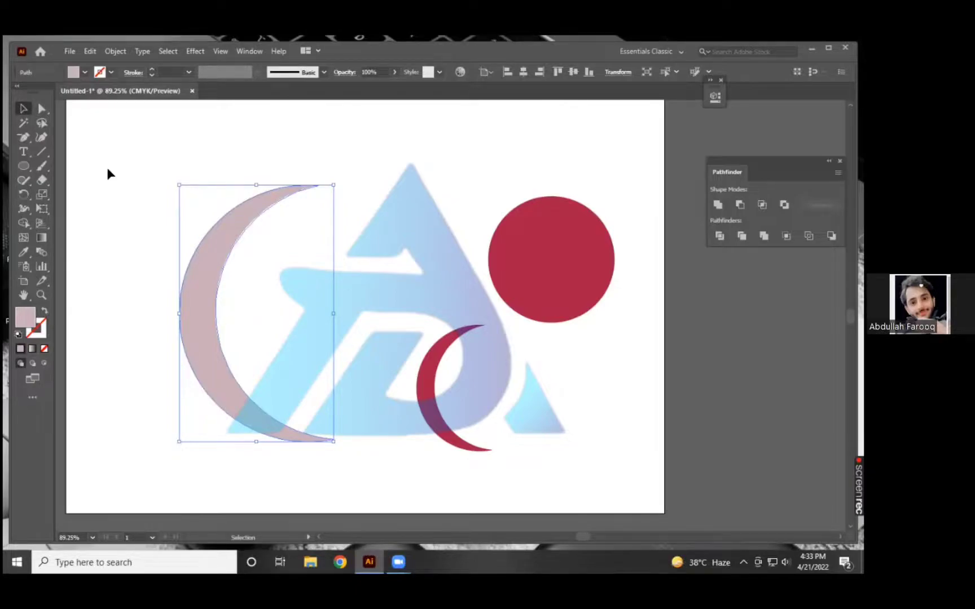
# Add an Outer Glow effect to the enlarged pink crescent with 94% opacity and 9 pt blur.
pyautogui.click(191, 54)
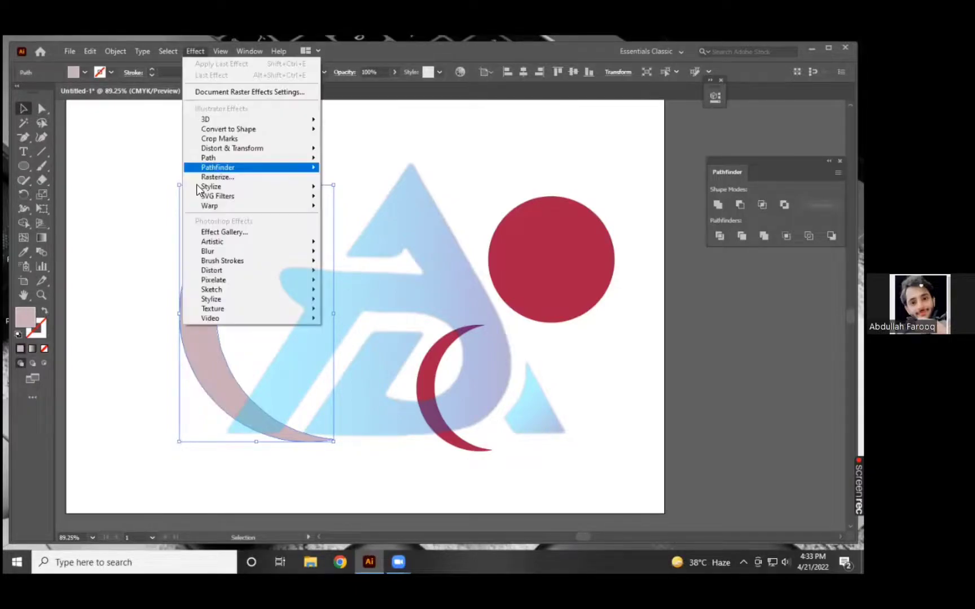
pyautogui.moveTo(221, 188)
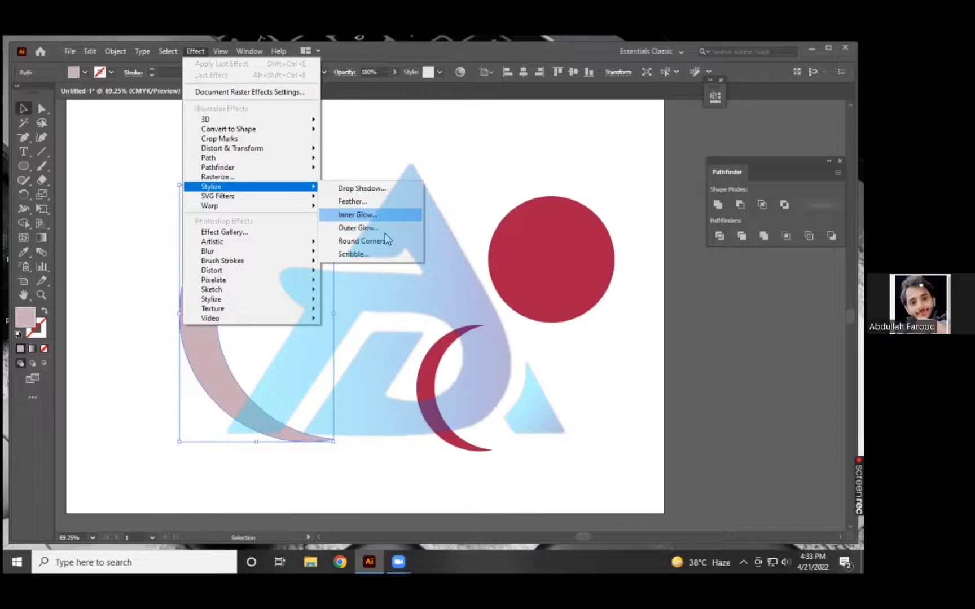
pyautogui.click(333, 227)
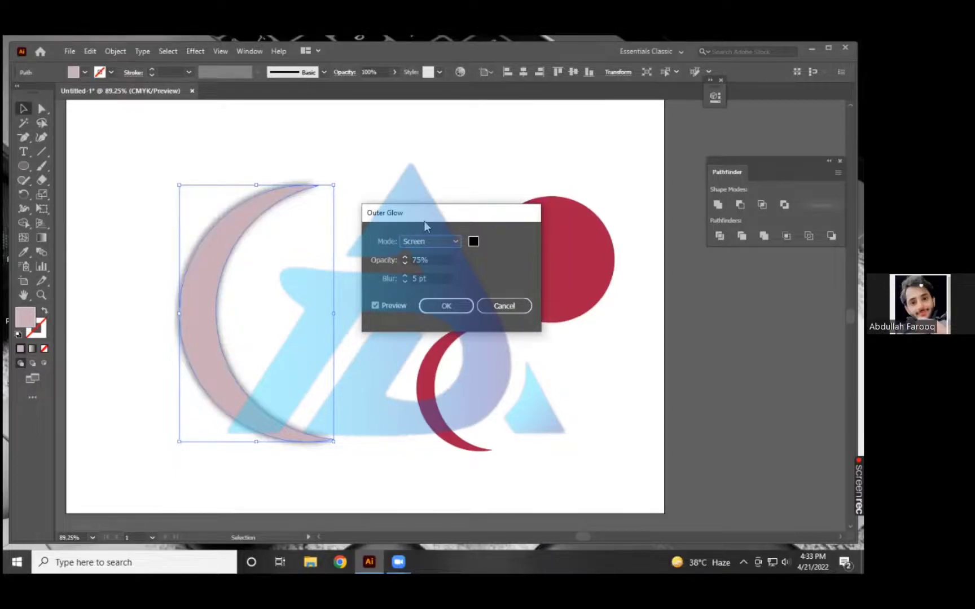
pyautogui.click(404, 257)
pyautogui.click(404, 257)
pyautogui.click(404, 258)
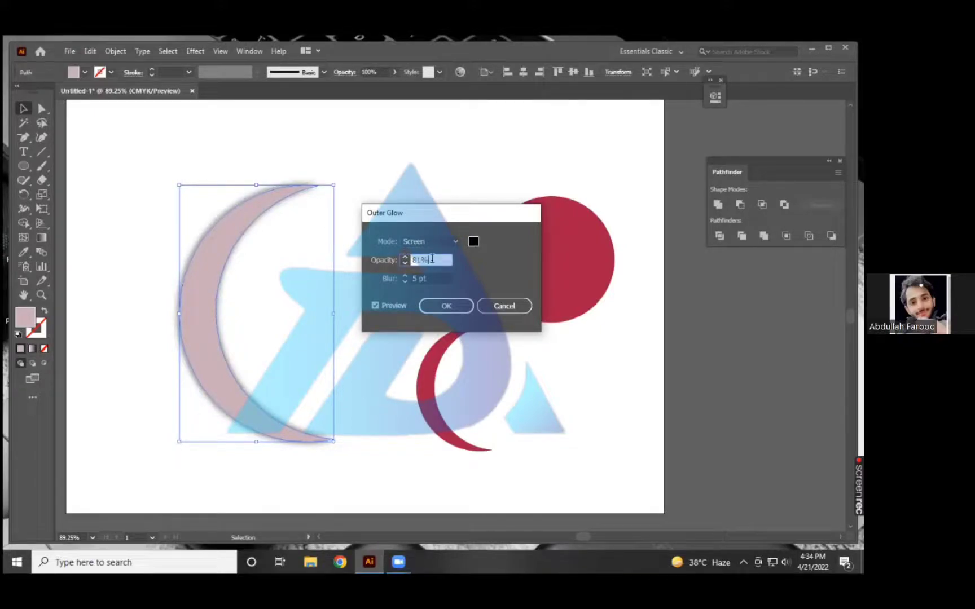
pyautogui.scroll(11, 432, 260)
pyautogui.click(404, 275)
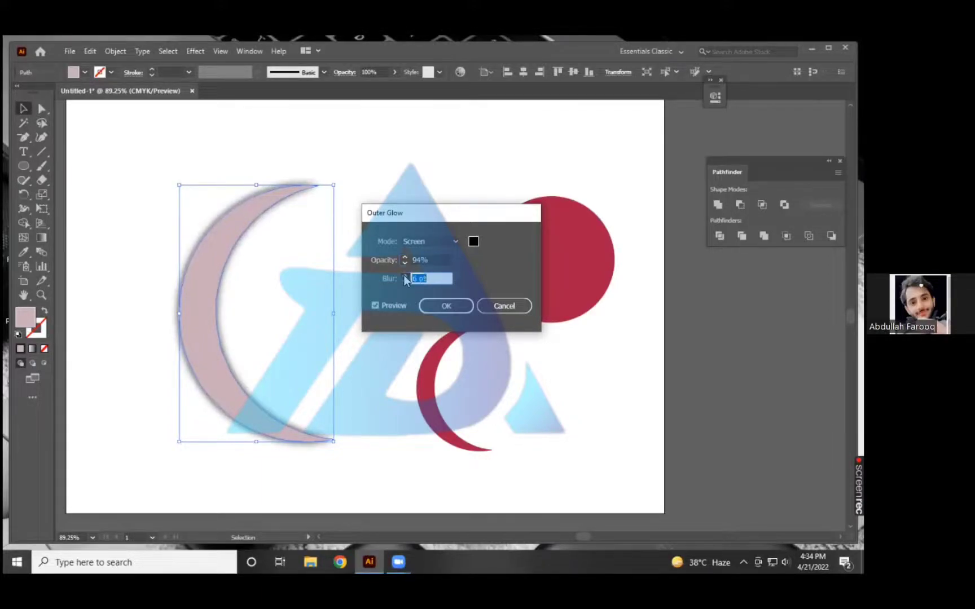
pyautogui.click(403, 281)
pyautogui.click(403, 281)
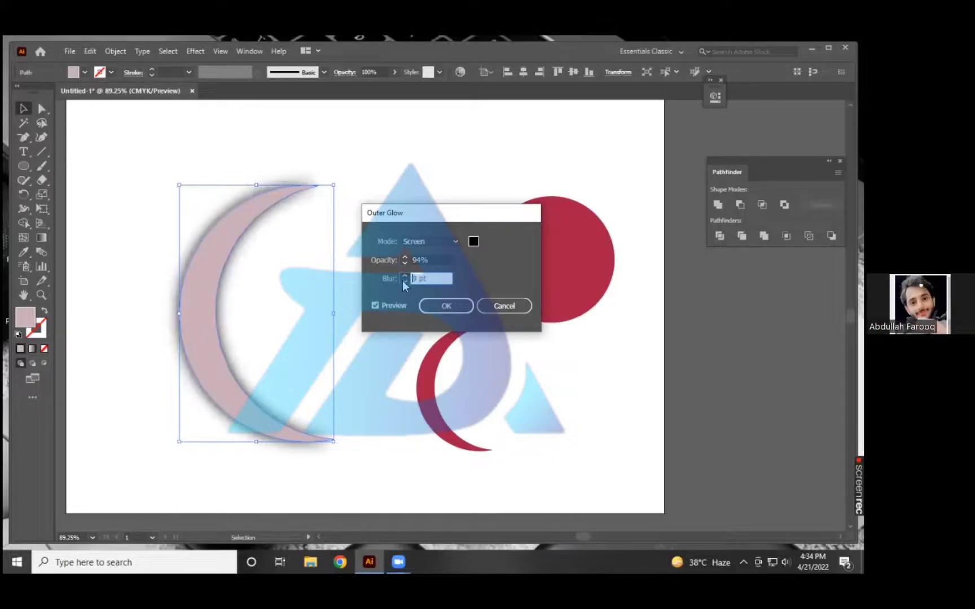
pyautogui.click(404, 283)
# Set the outer glow's blending mode to Multiply and its color to the dark greyish brown #49383E.
pyautogui.click(441, 243)
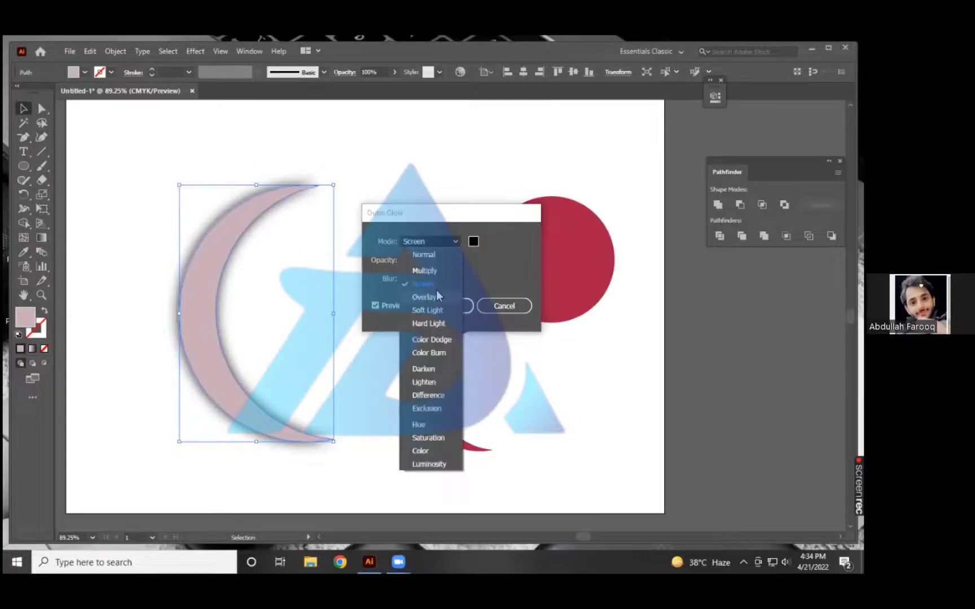
pyautogui.click(434, 274)
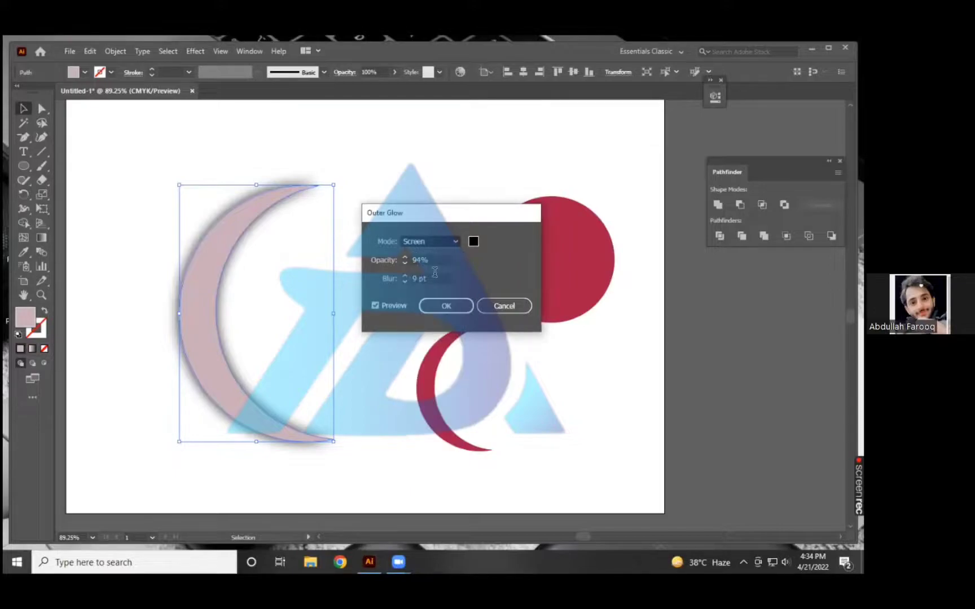
pyautogui.click(473, 242)
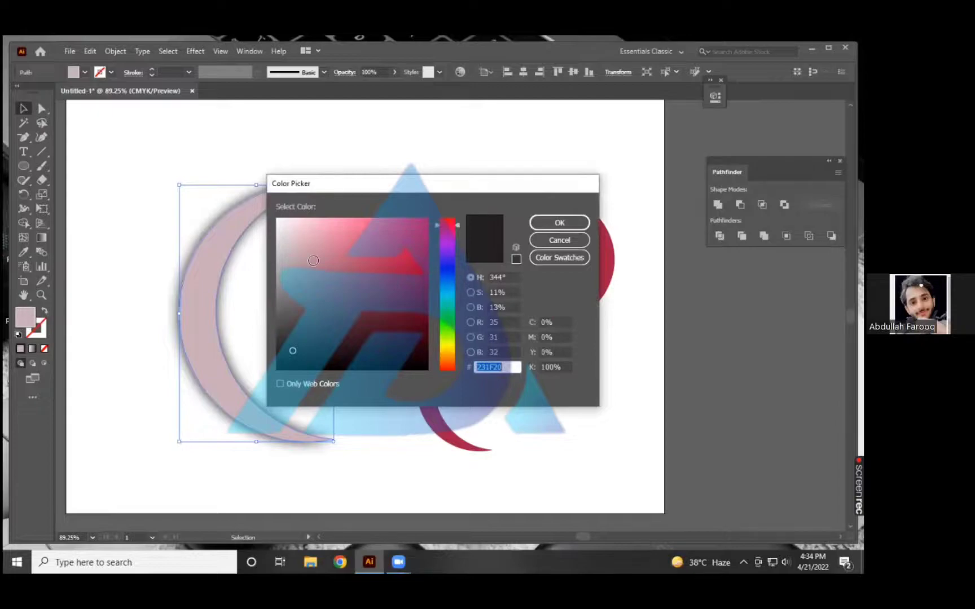
pyautogui.click(311, 263)
pyautogui.click(559, 222)
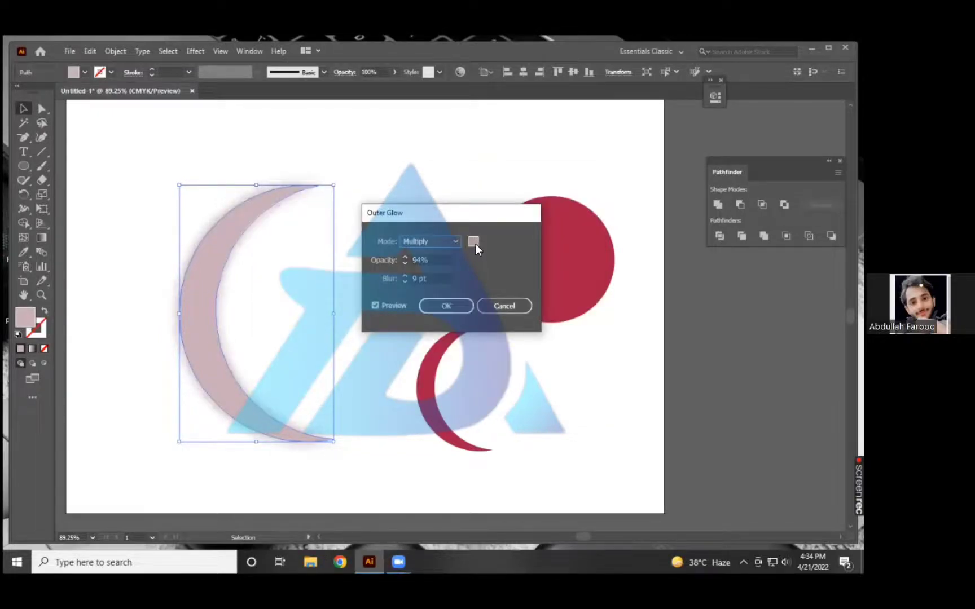
pyautogui.click(474, 241)
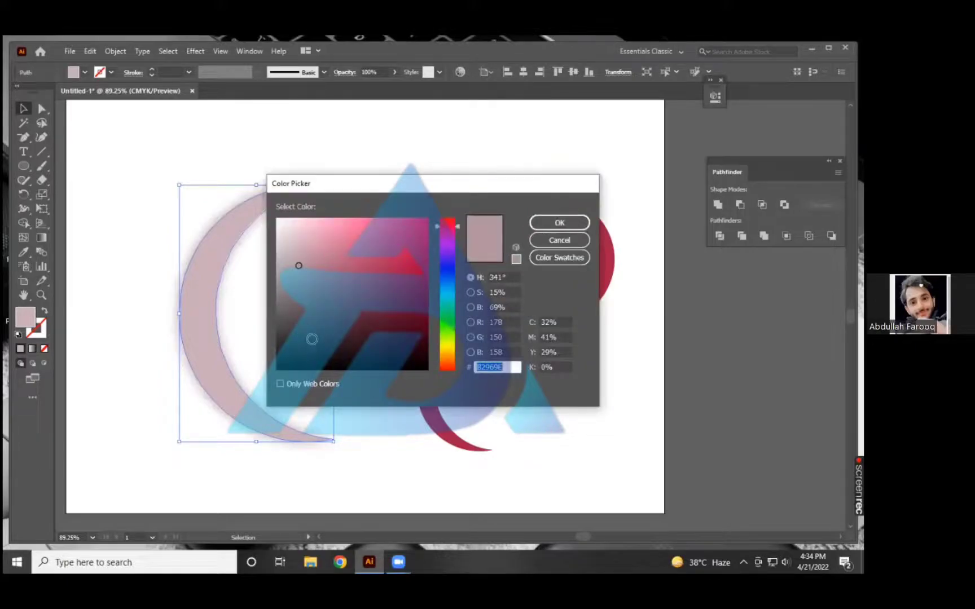
pyautogui.click(312, 325)
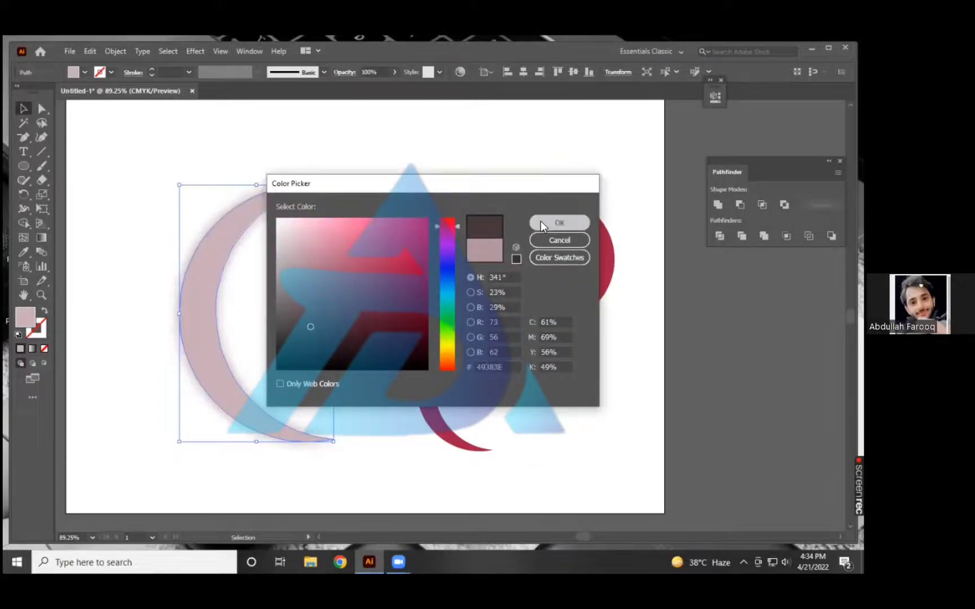
pyautogui.press('Return')
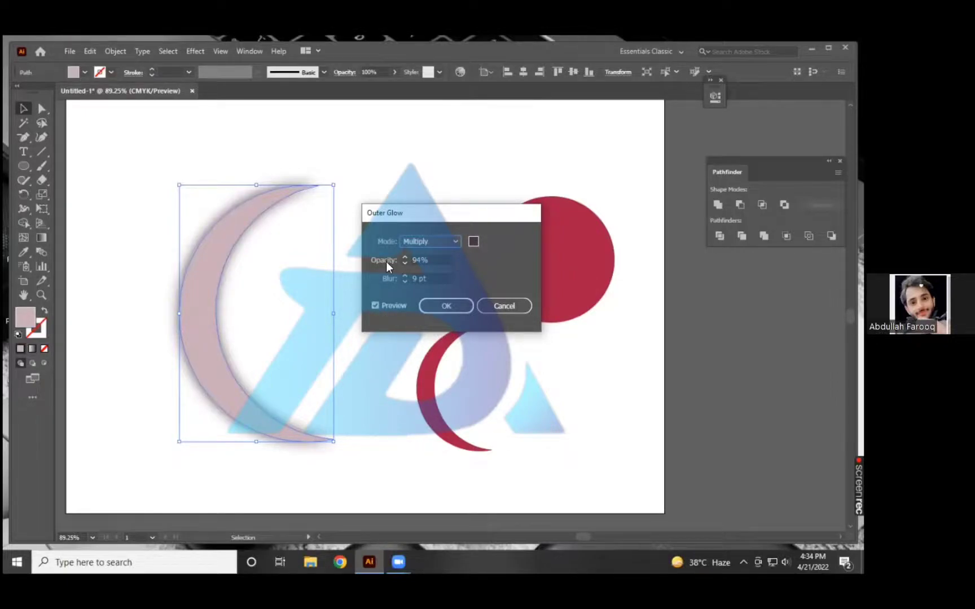
# Set the outer glow's blur to 10 pt, apply the effect and deselect the crescent.
pyautogui.click(375, 305)
pyautogui.click(407, 275)
pyautogui.click(378, 306)
pyautogui.click(432, 310)
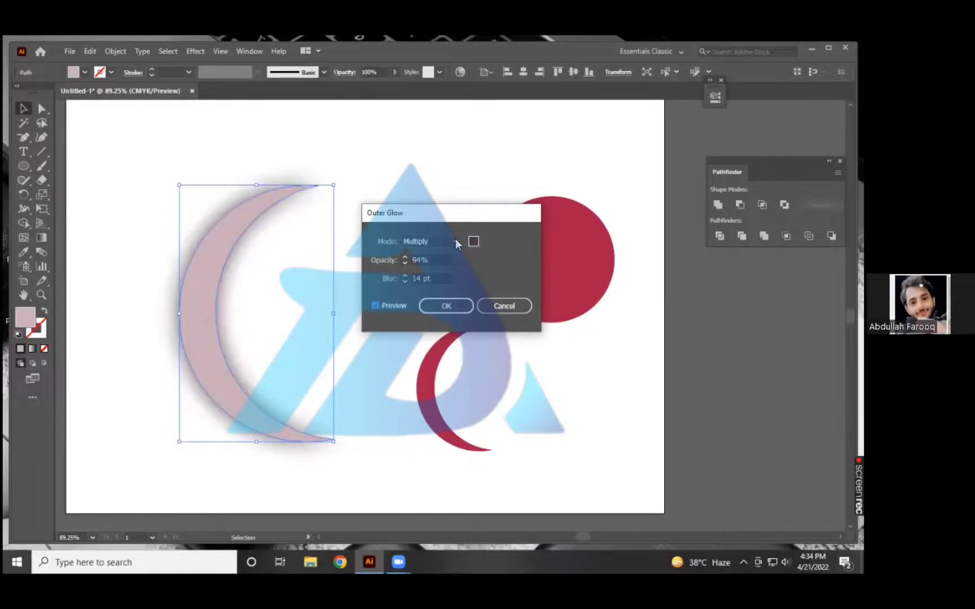
pyautogui.click(404, 282)
pyautogui.click(405, 281)
pyautogui.write('18')
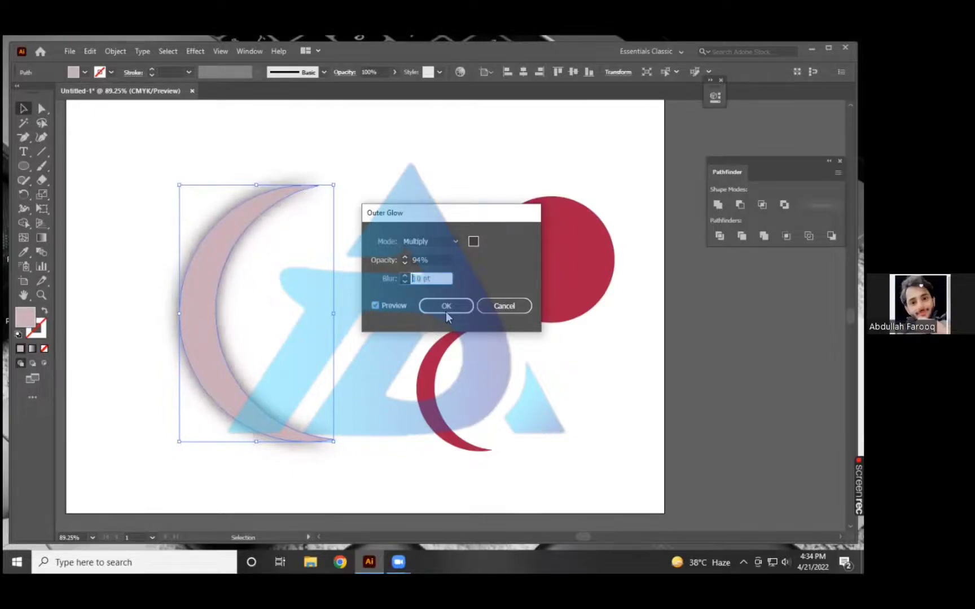
pyautogui.click(445, 306)
pyautogui.click(423, 388)
pyautogui.click(203, 321)
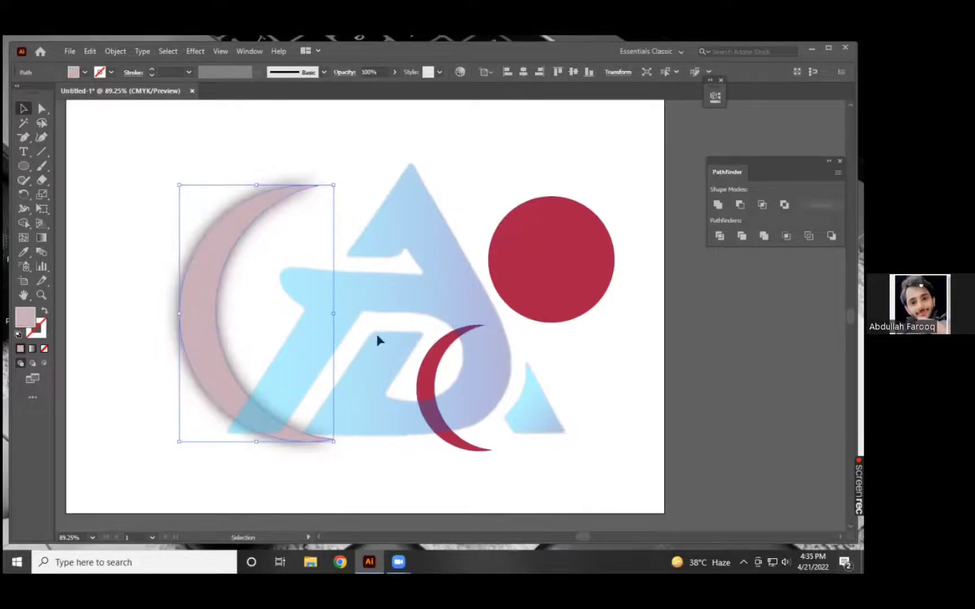
pyautogui.click(265, 348)
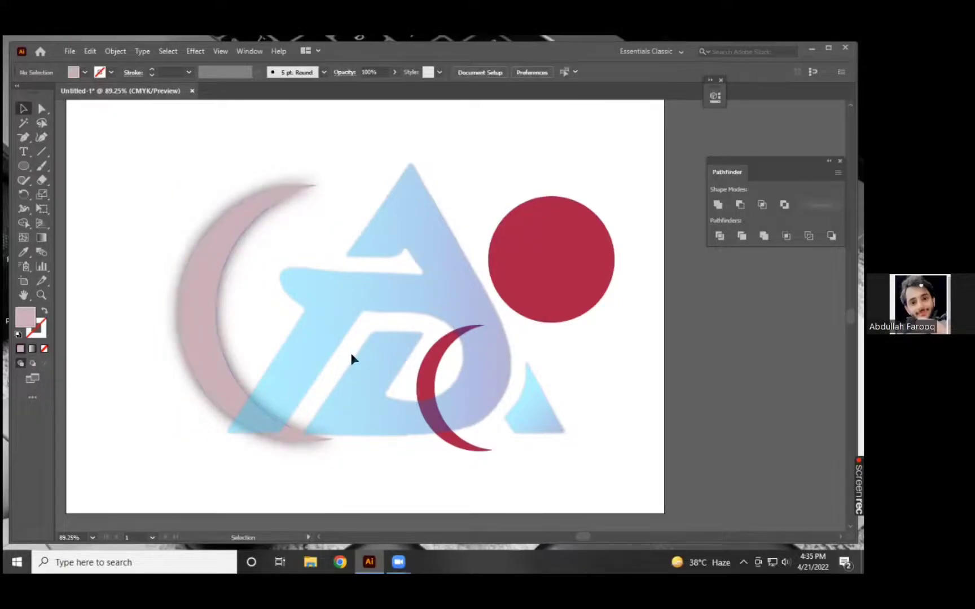
# Start an Inner Glow effect on the large pale pink crescent.
pyautogui.hotkey('ctrl', '-')
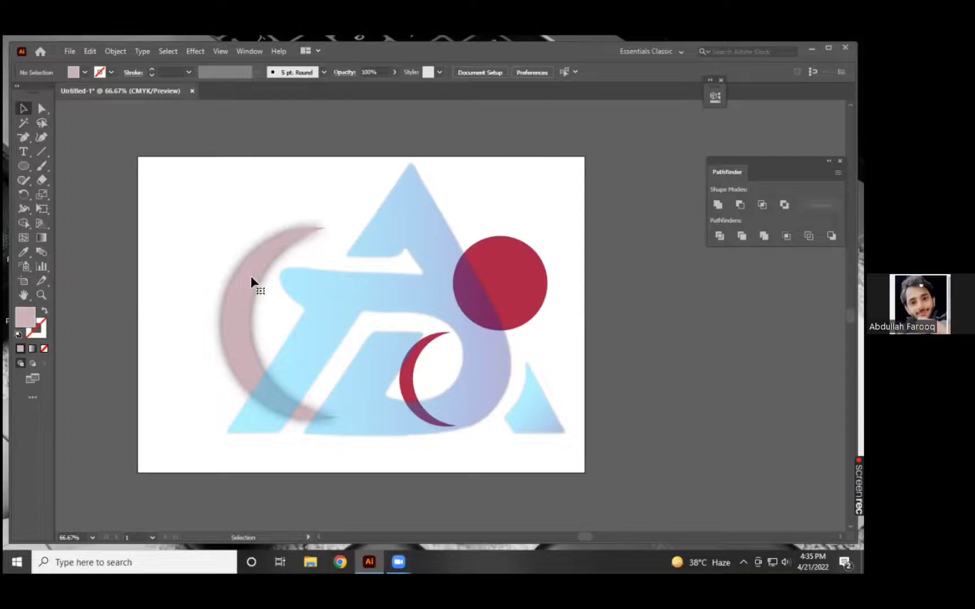
pyautogui.click(265, 317)
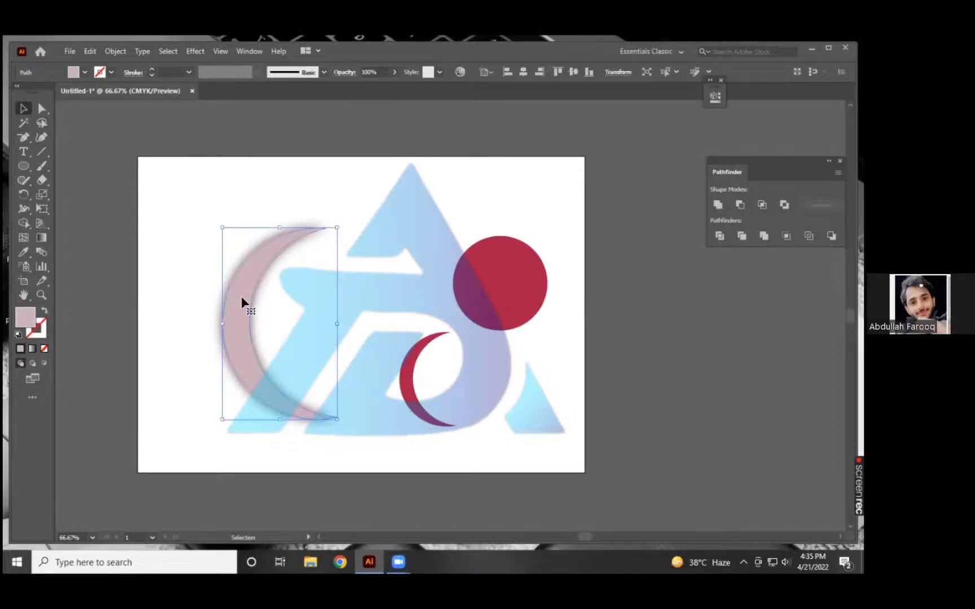
pyautogui.click(186, 50)
pyautogui.moveTo(254, 186)
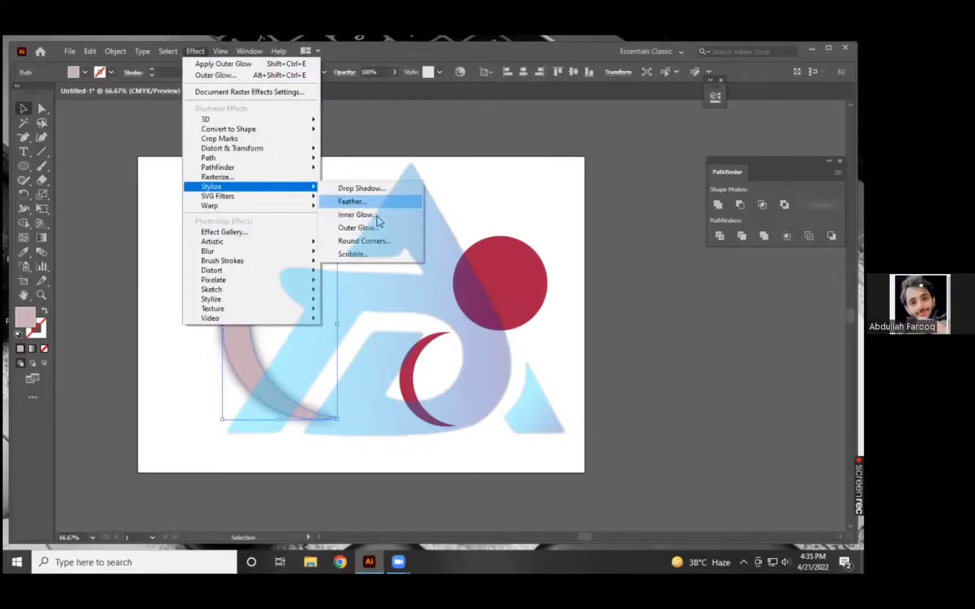
pyautogui.click(355, 215)
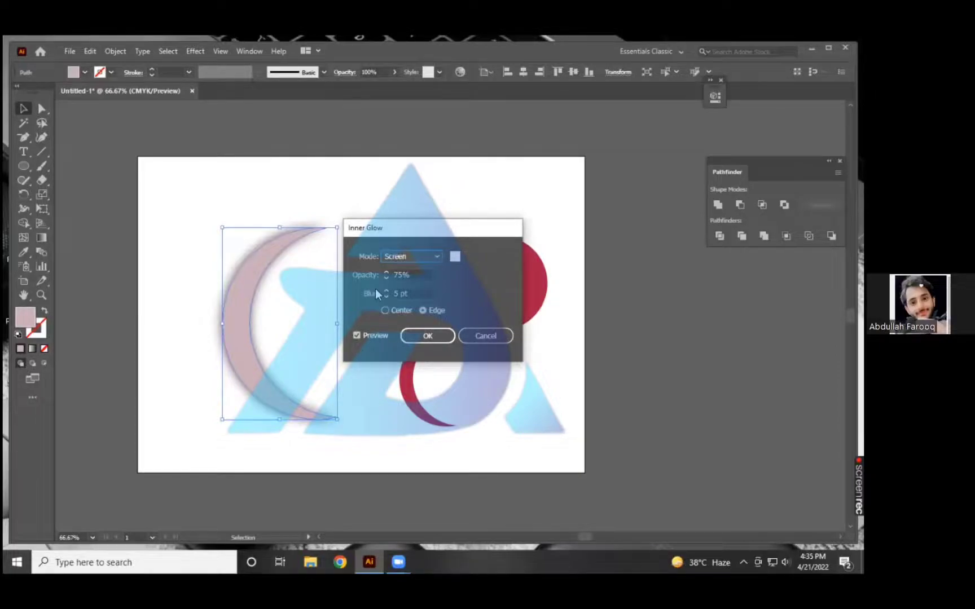
# Set the inner glow's opacity to 84%.
pyautogui.click(385, 271)
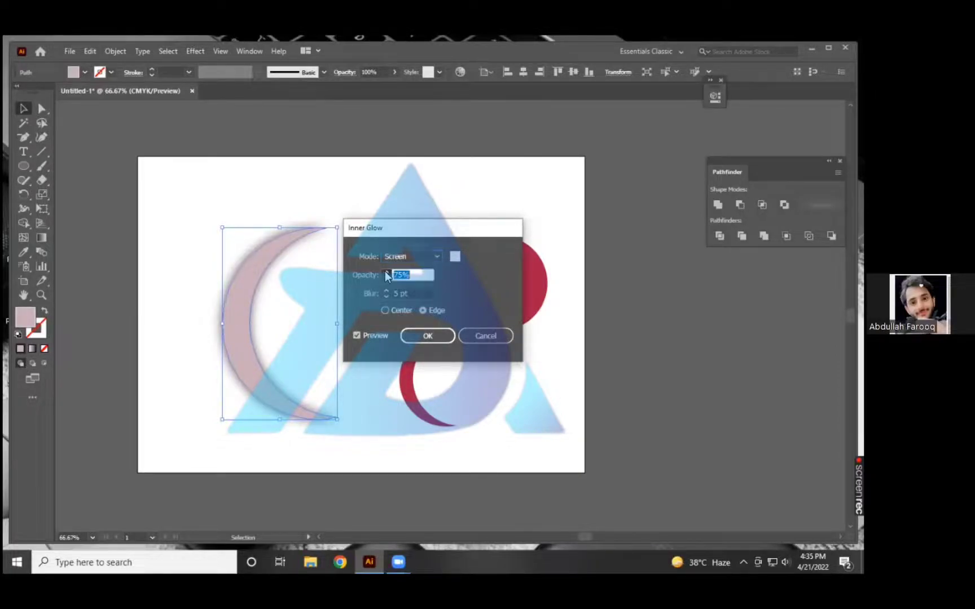
pyautogui.click(385, 271)
pyautogui.click(385, 272)
pyautogui.click(385, 272)
pyautogui.press('Up')
pyautogui.press('Up')
pyautogui.press('Up')
# Change the inner glow's color from white to a dark reddish brown in the orange hue range.
pyautogui.click(455, 257)
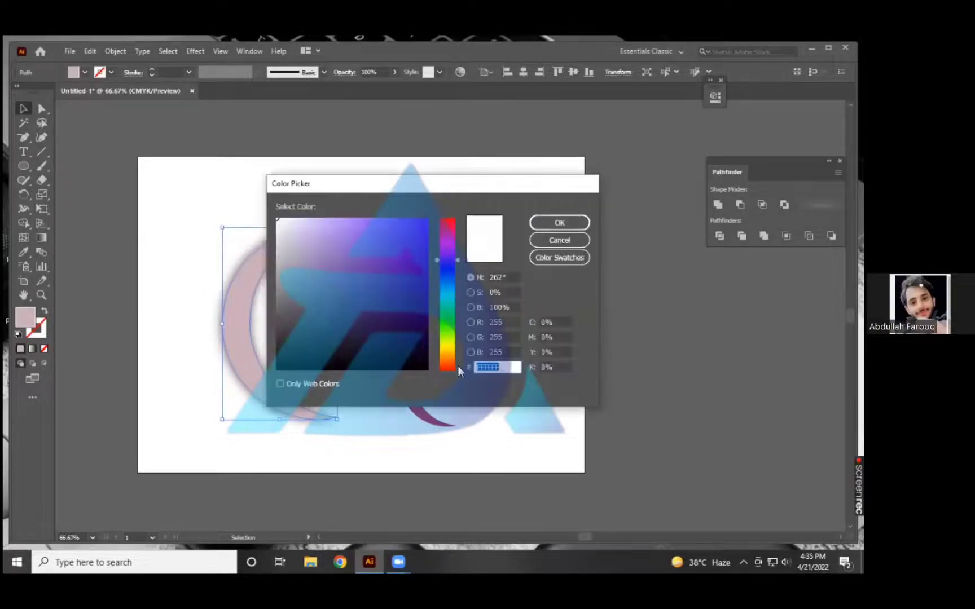
pyautogui.click(447, 362)
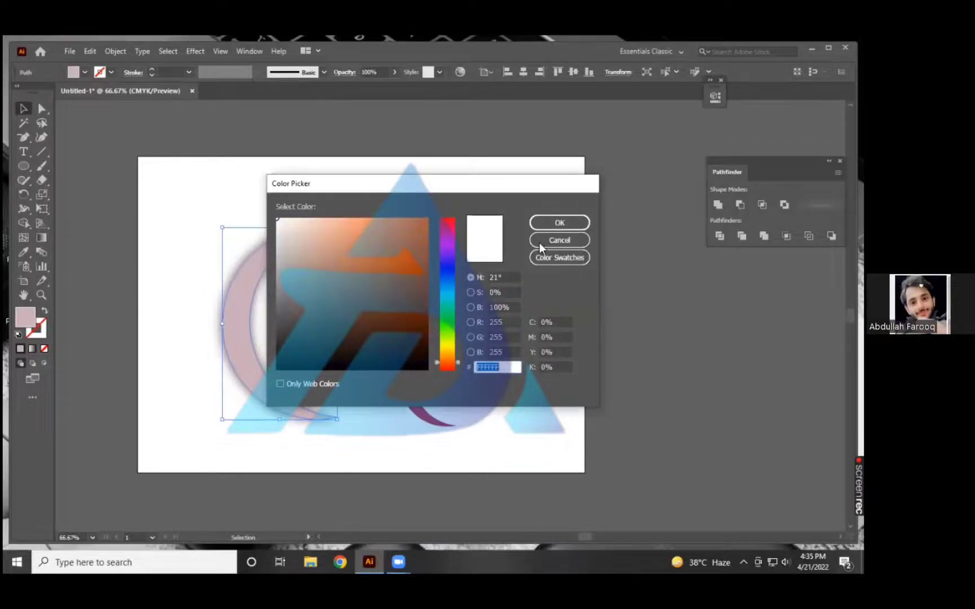
pyautogui.press('Return')
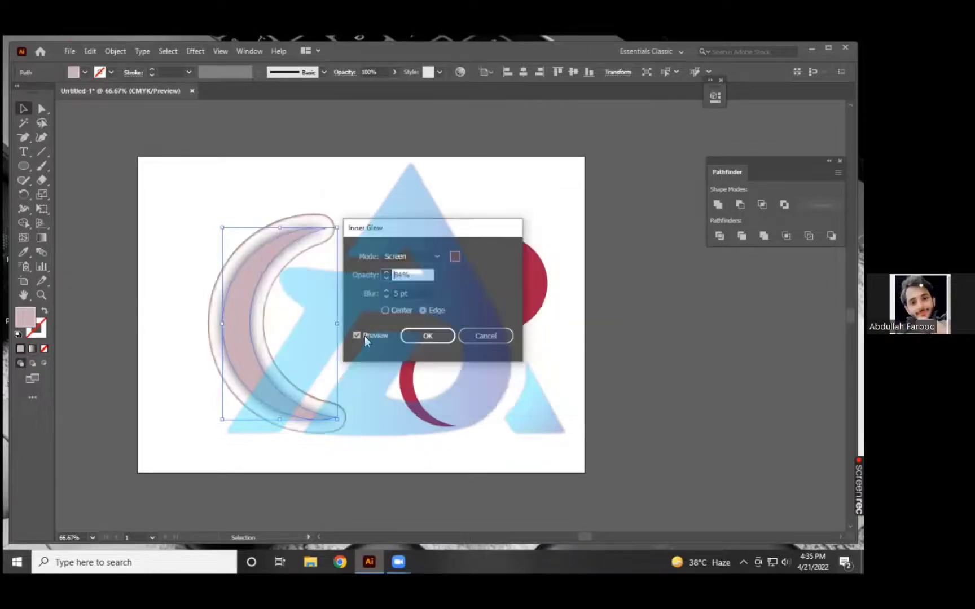
# Set the inner glow's opacity to 92%, increase its blur, apply the effect and deselect the crescent.
pyautogui.click(387, 276)
pyautogui.click(386, 273)
pyautogui.press('Tab')
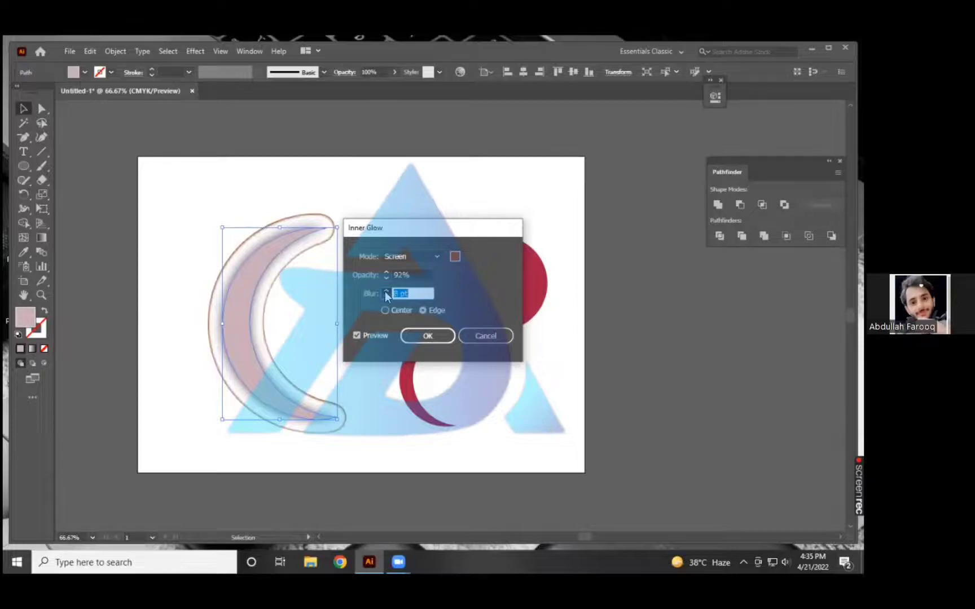
pyautogui.click(385, 291)
pyautogui.click(386, 291)
pyautogui.press('Up')
pyautogui.press('Return')
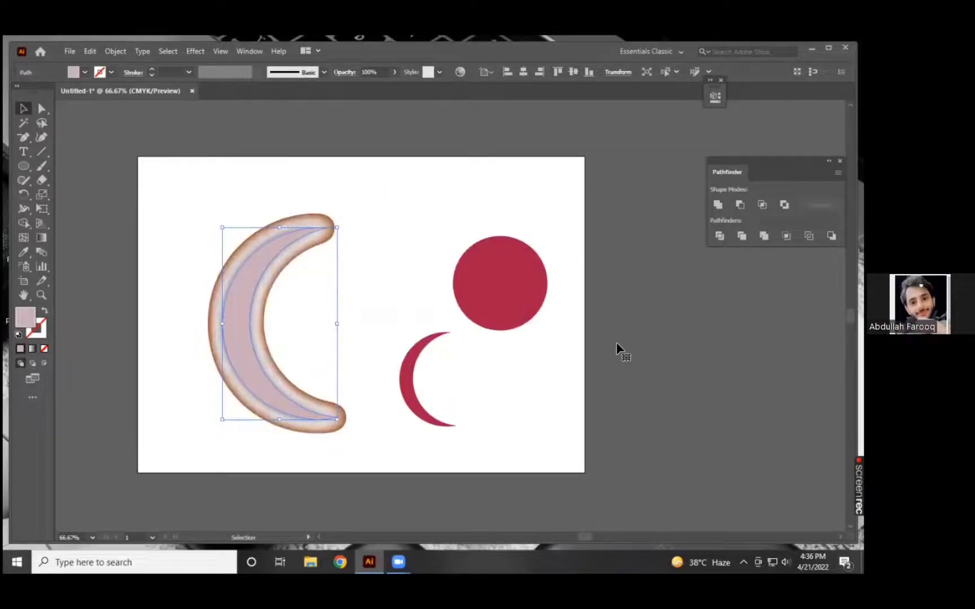
pyautogui.click(194, 314)
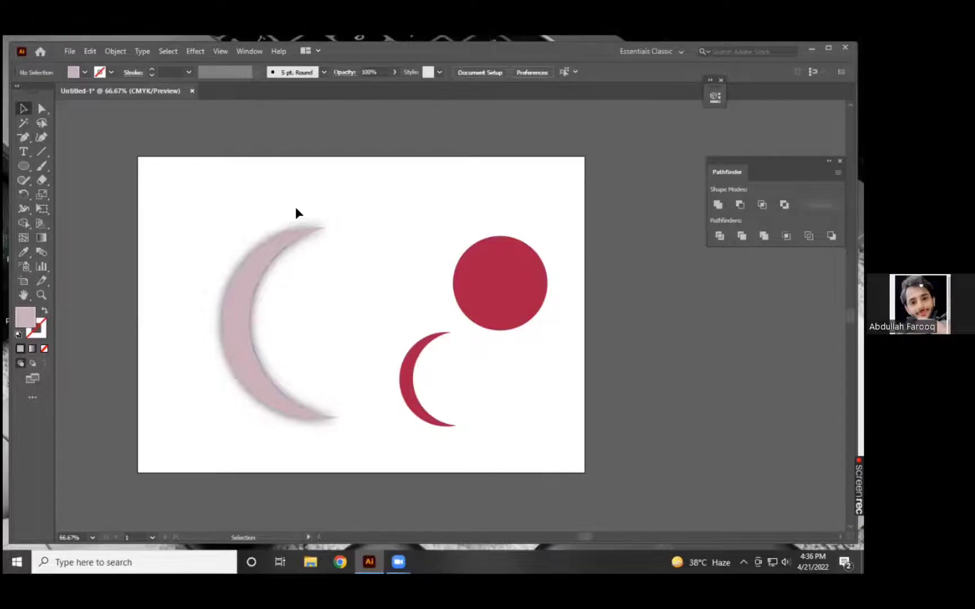
pyautogui.hotkey('ctrl', 'a')
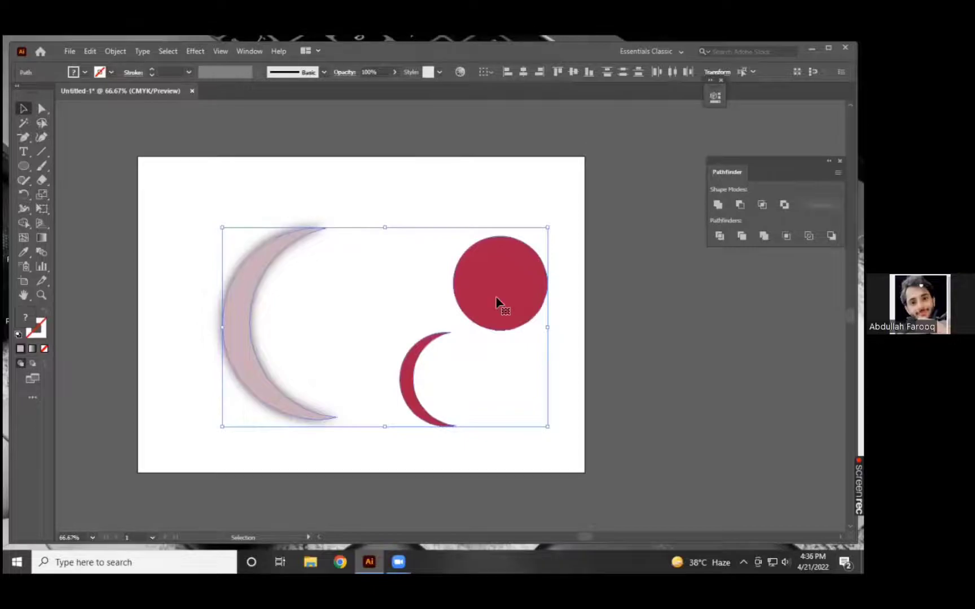
pyautogui.click(376, 291)
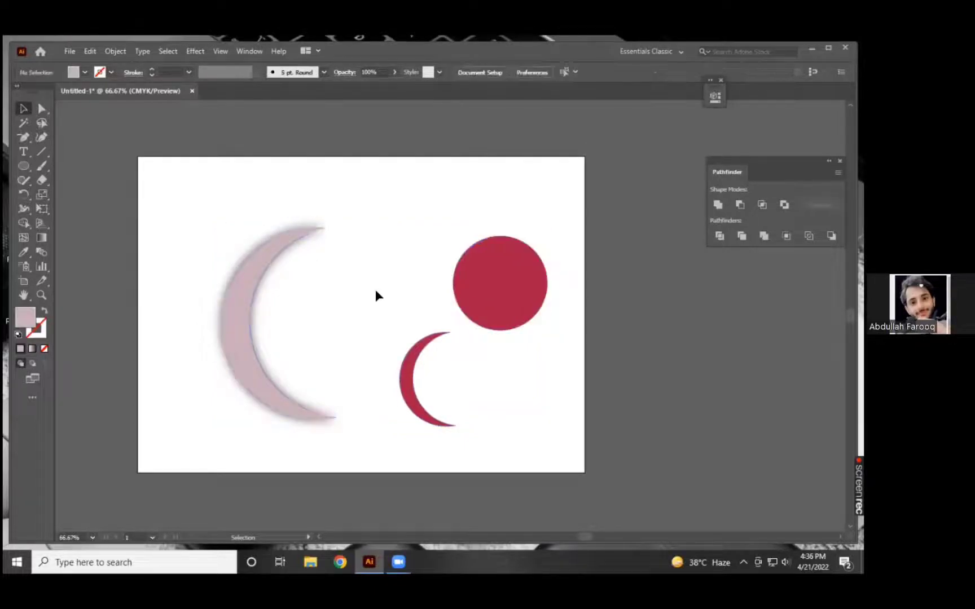